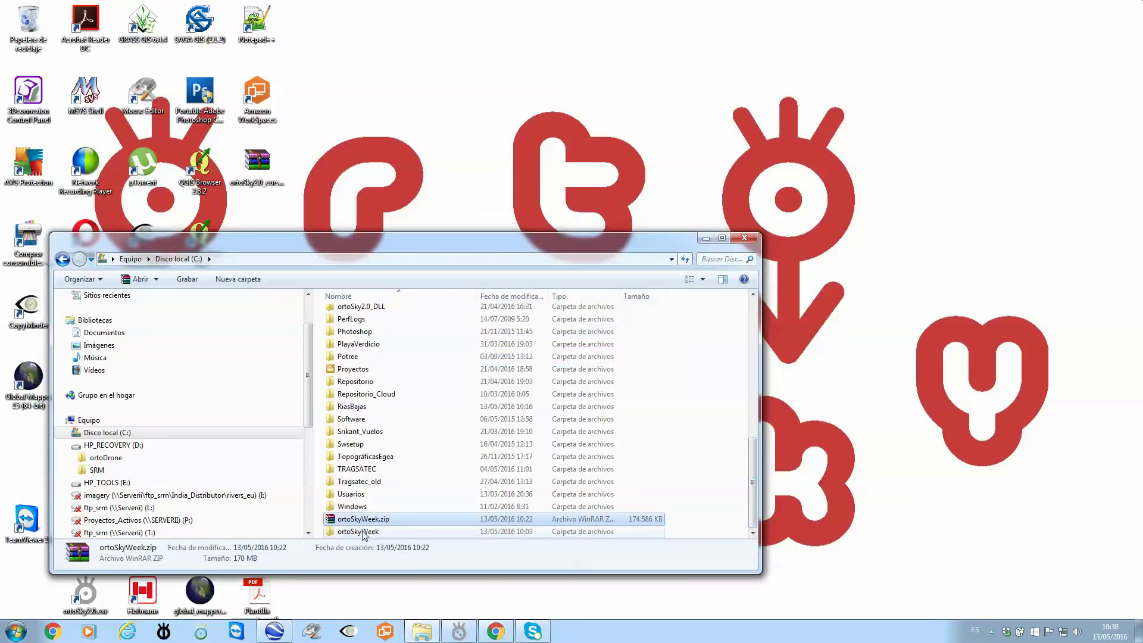
# Open the ortoSkyWeek\ortoDrone folder in Explorer and launch ortoDrone.exe.
pyautogui.doubleClick(357, 532)
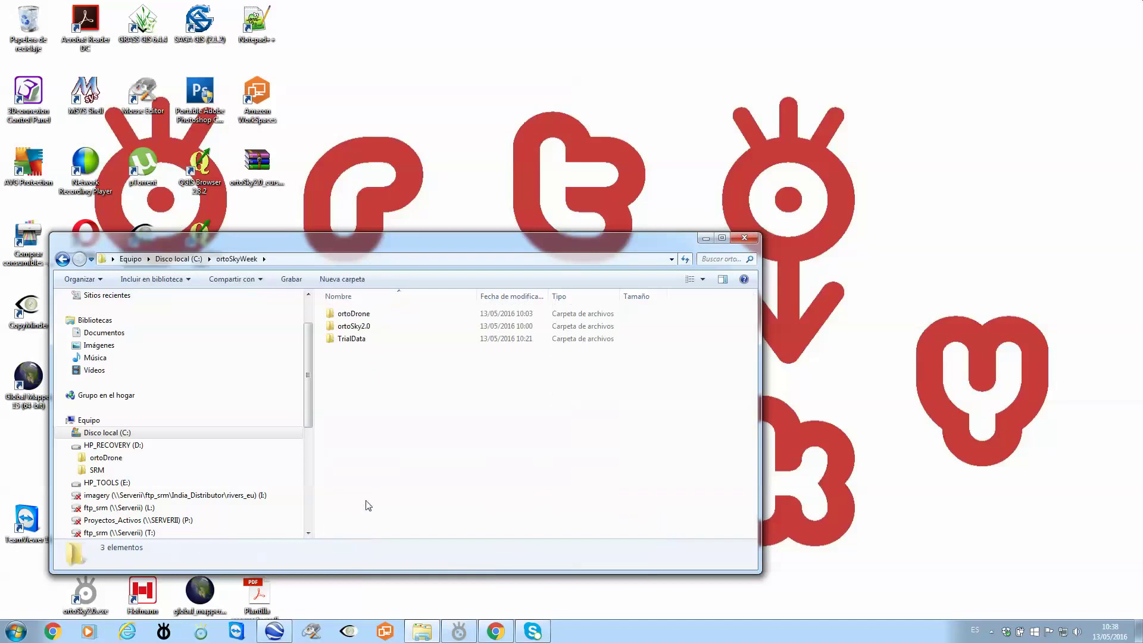
pyautogui.click(352, 316)
pyautogui.doubleClick(353, 315)
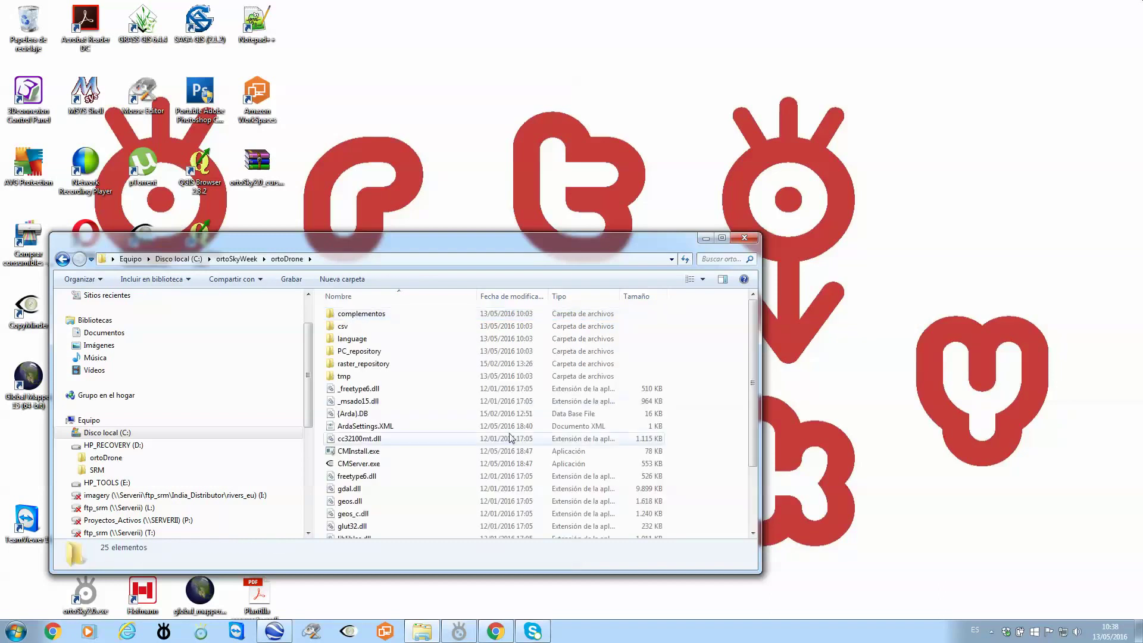
pyautogui.scroll(-2, 417, 417)
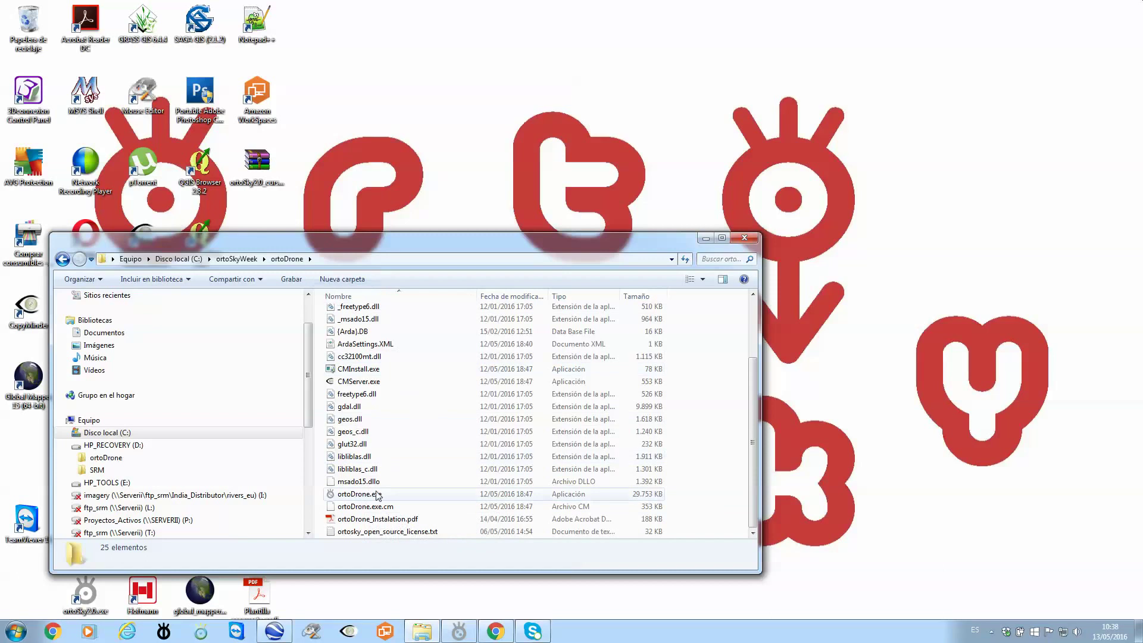
pyautogui.doubleClick(350, 495)
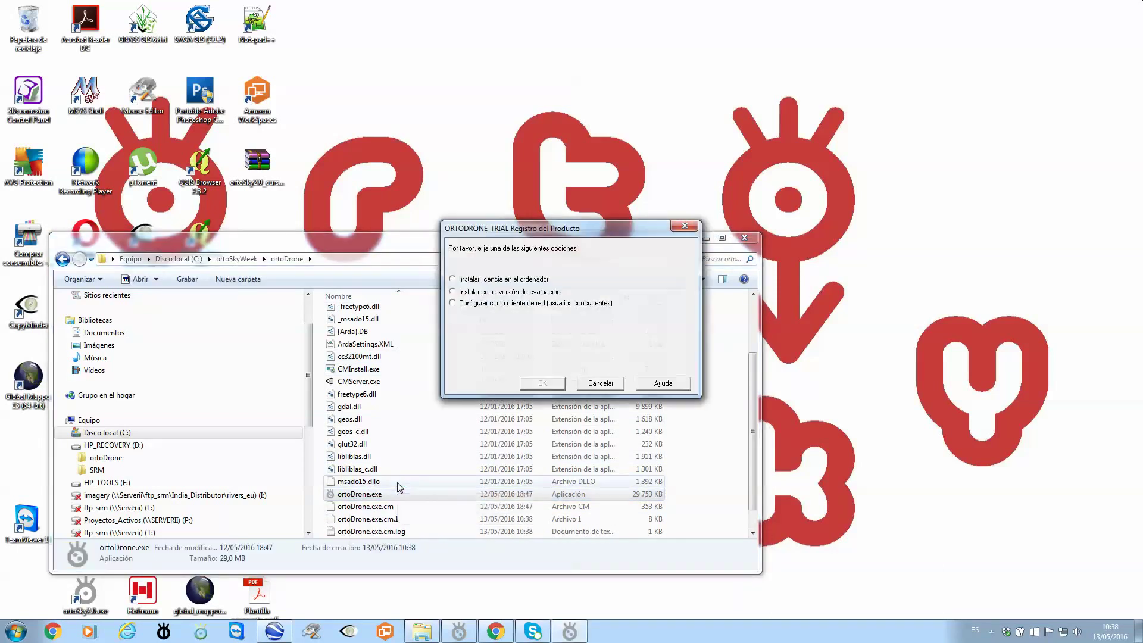
# Choose 'Instalar como versión de evaluación' and accept the online installation check.
pyautogui.click(470, 292)
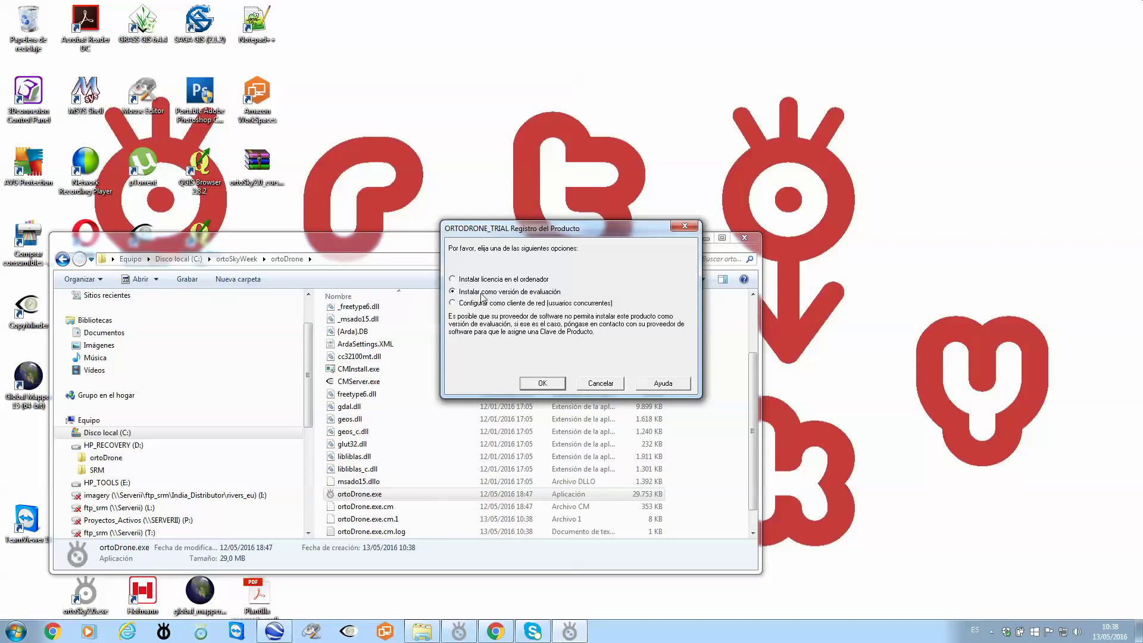
pyautogui.click(552, 383)
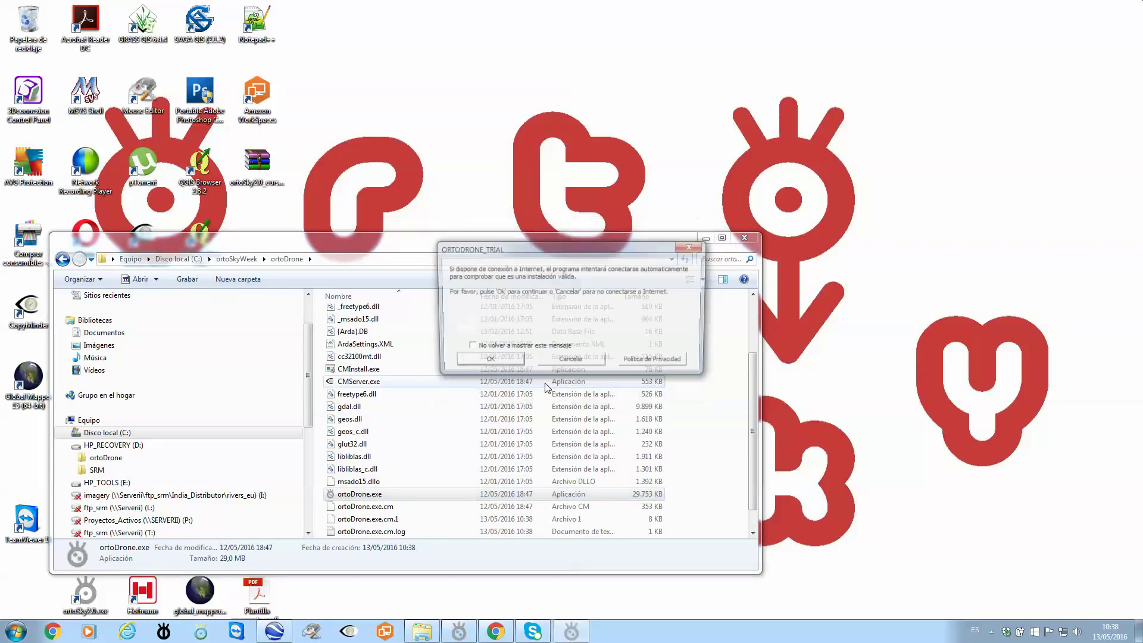
pyautogui.click(484, 363)
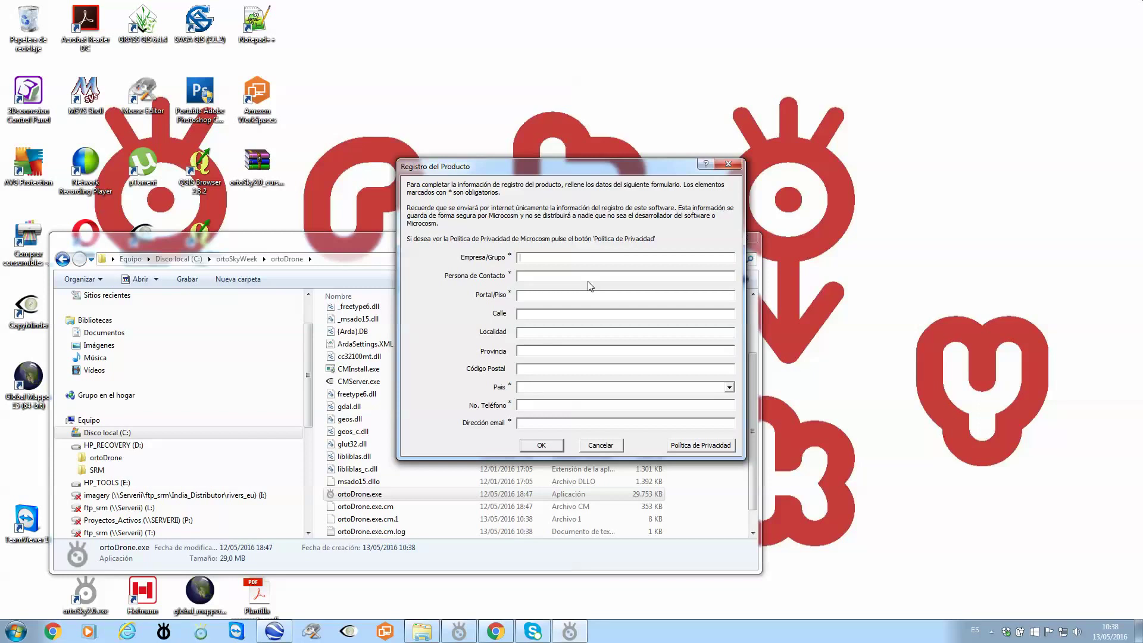
# Enter company SRM in the registration form and set the country to Spain.
pyautogui.write('SRM')
pyautogui.click(728, 388)
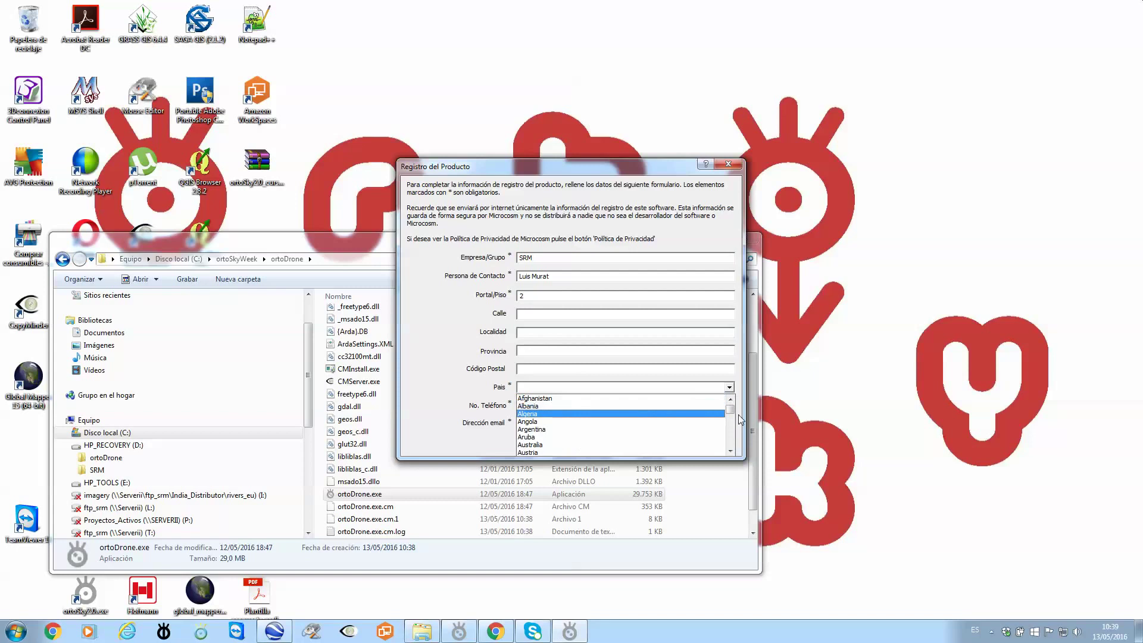
pyautogui.moveTo(730, 411); pyautogui.dragTo(732, 442)
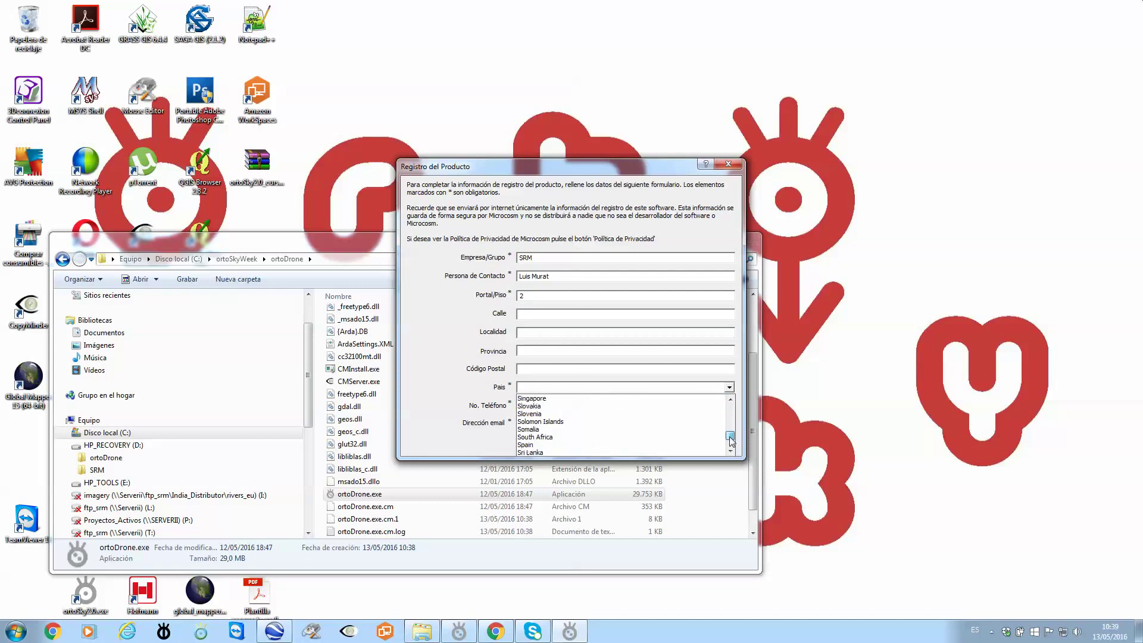
pyautogui.click(534, 444)
# Enter the contact e-mail address, submit the registration and dismiss the licence-key notice.
pyautogui.click(548, 405)
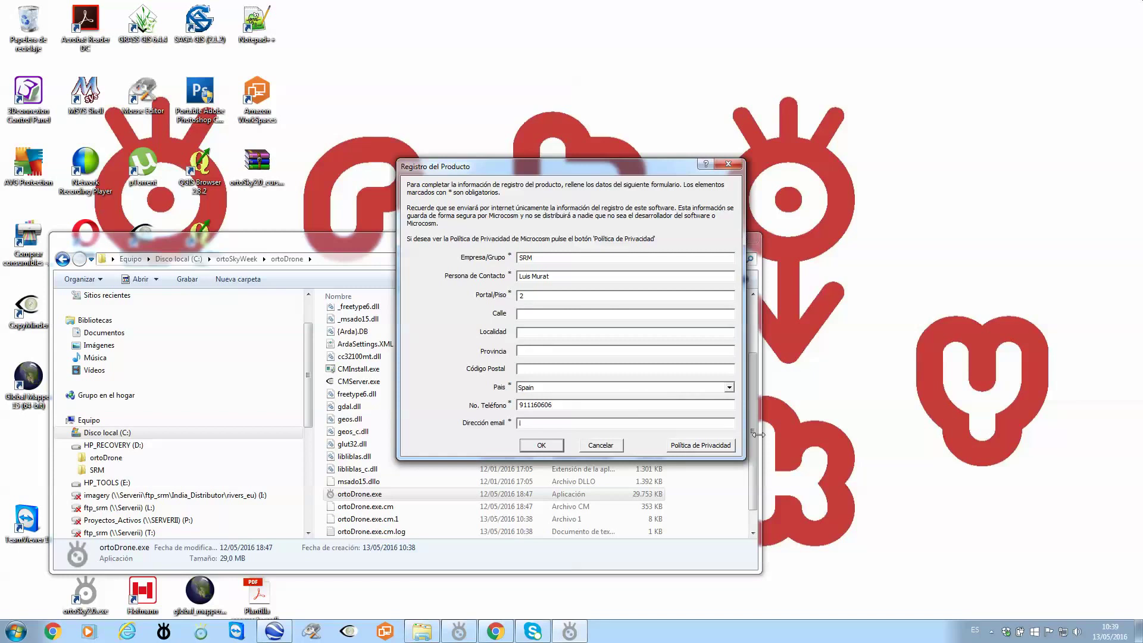
pyautogui.click(542, 445)
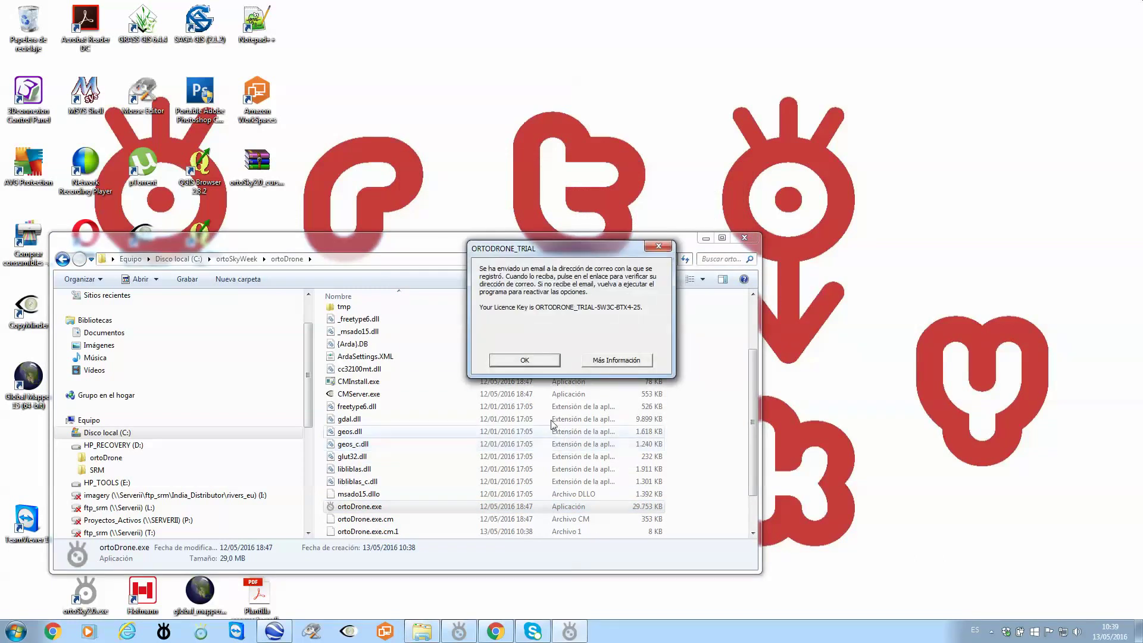
pyautogui.click(515, 362)
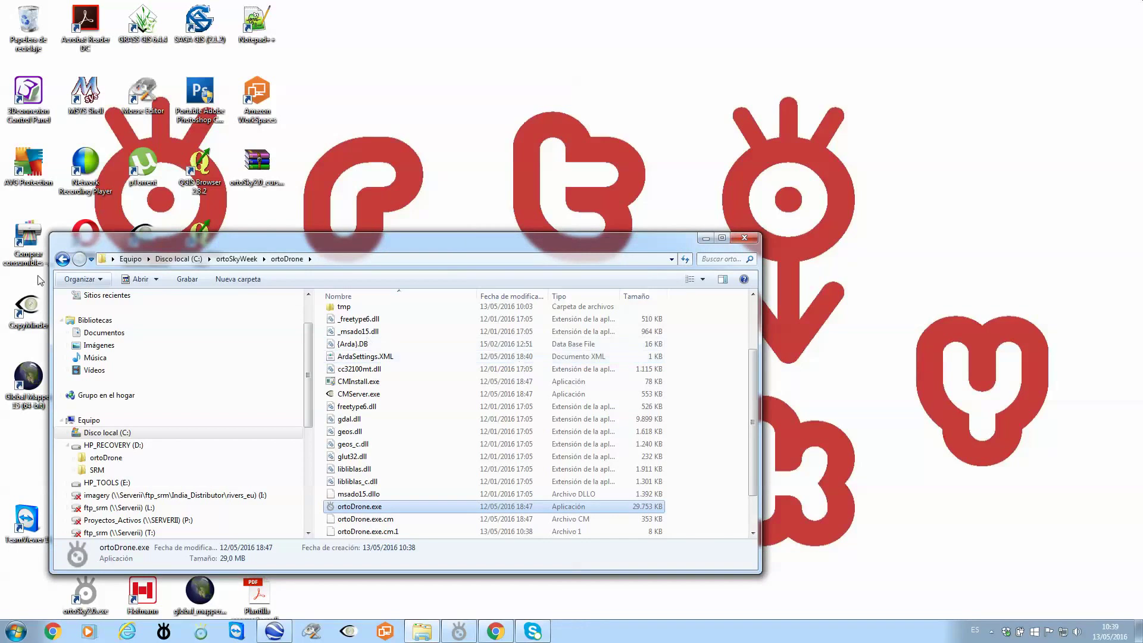
# Follow the CopyMinder verification link in the Gmail message, then minimize Chrome.
pyautogui.click(495, 631)
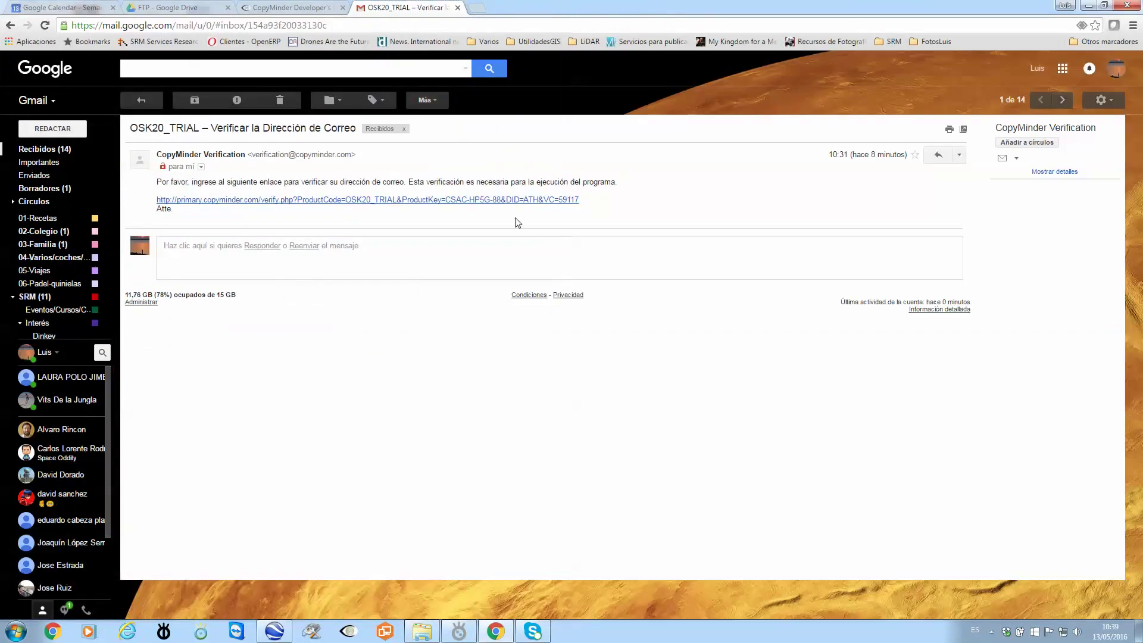
pyautogui.click(322, 201)
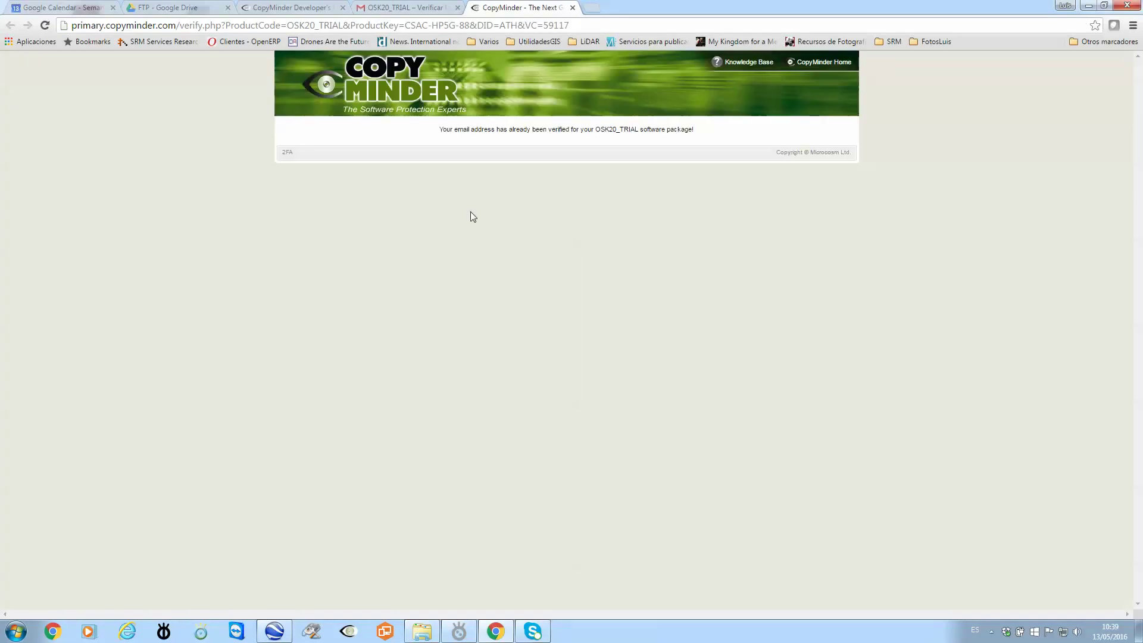
pyautogui.click(1088, 5)
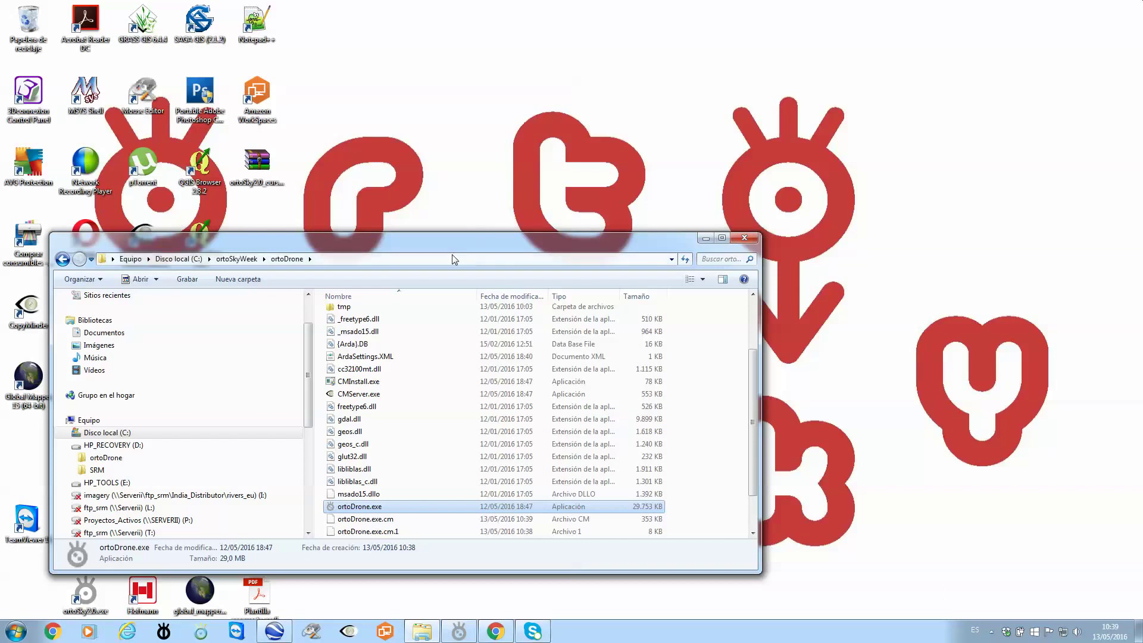
# Relaunch ortoDrone.exe from the ortoDrone folder and accept the internet connection check.
pyautogui.moveTo(446, 249); pyautogui.dragTo(452, 113)
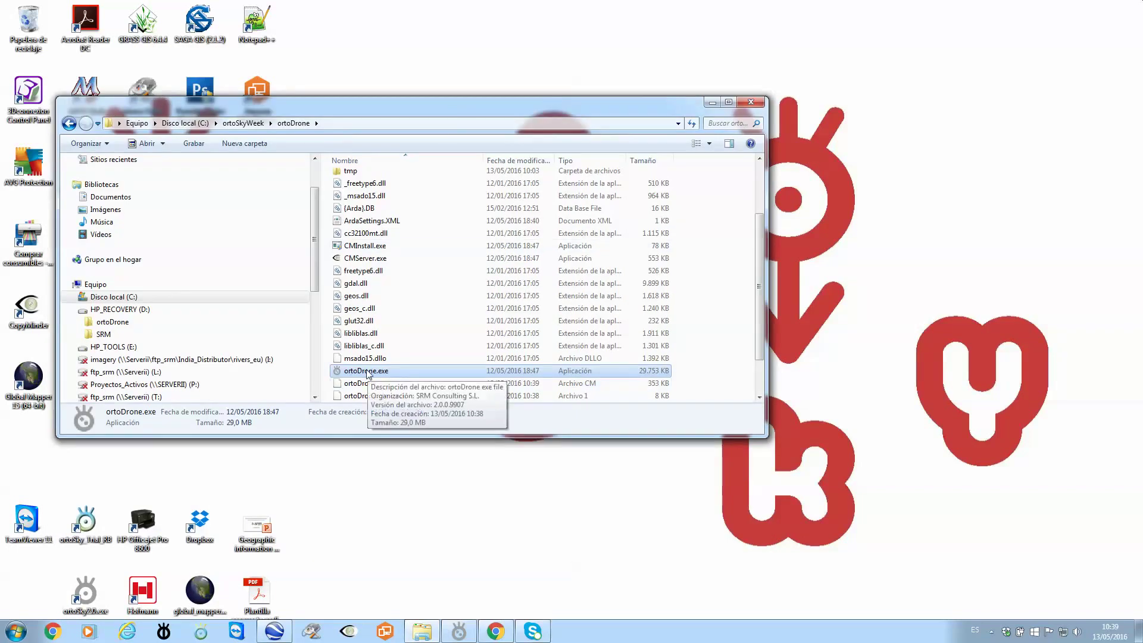
pyautogui.click(497, 632)
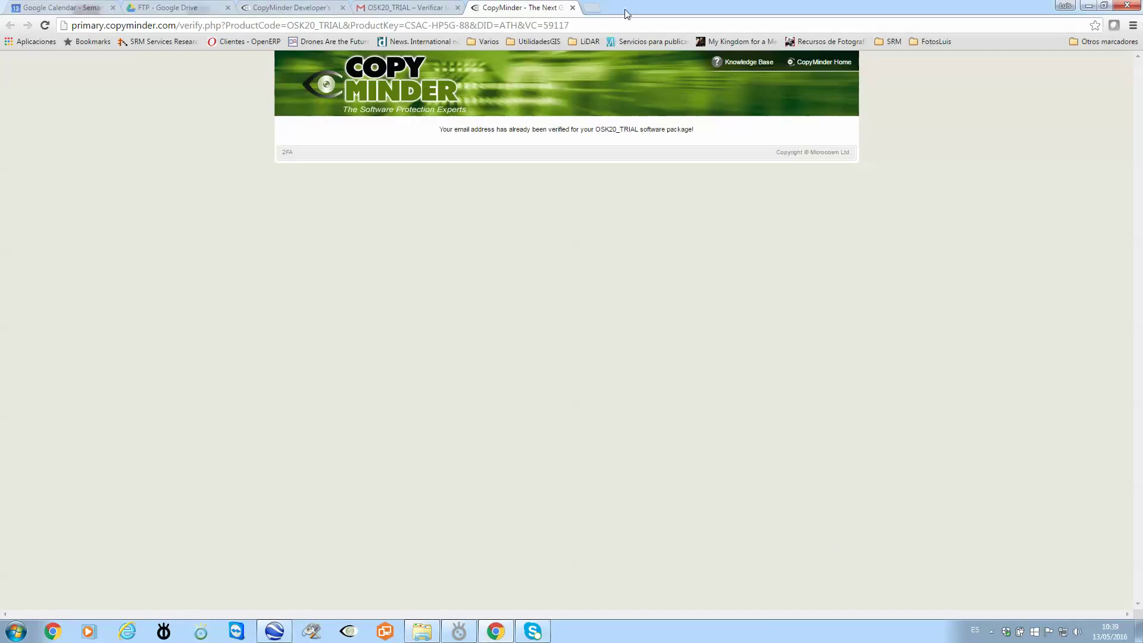
pyautogui.click(497, 632)
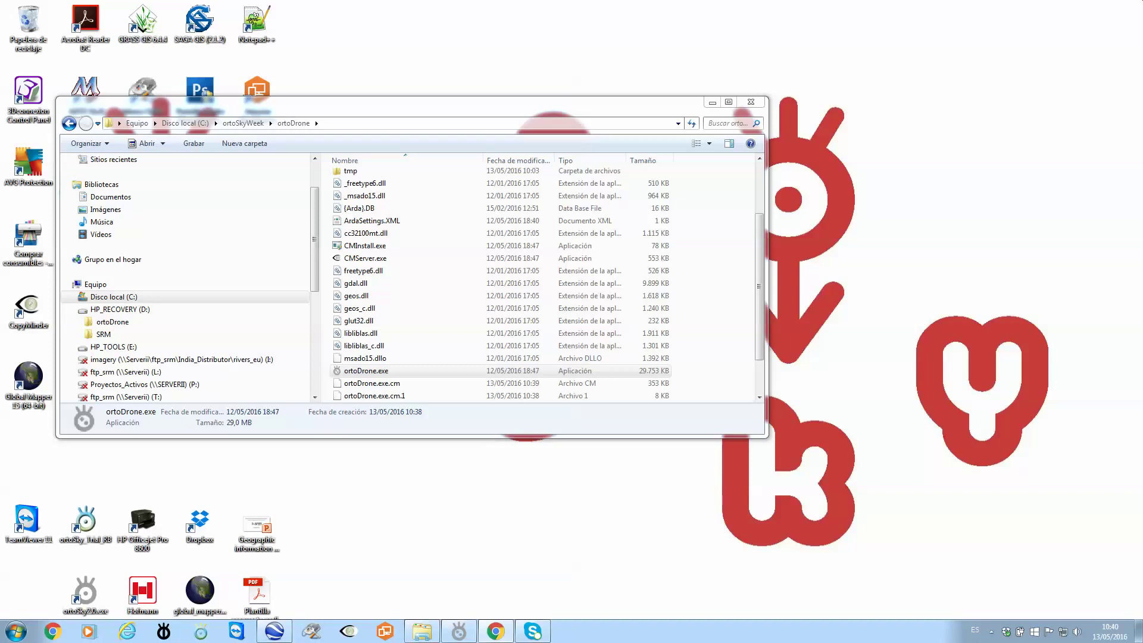
pyautogui.click(371, 374)
pyautogui.doubleClick(371, 372)
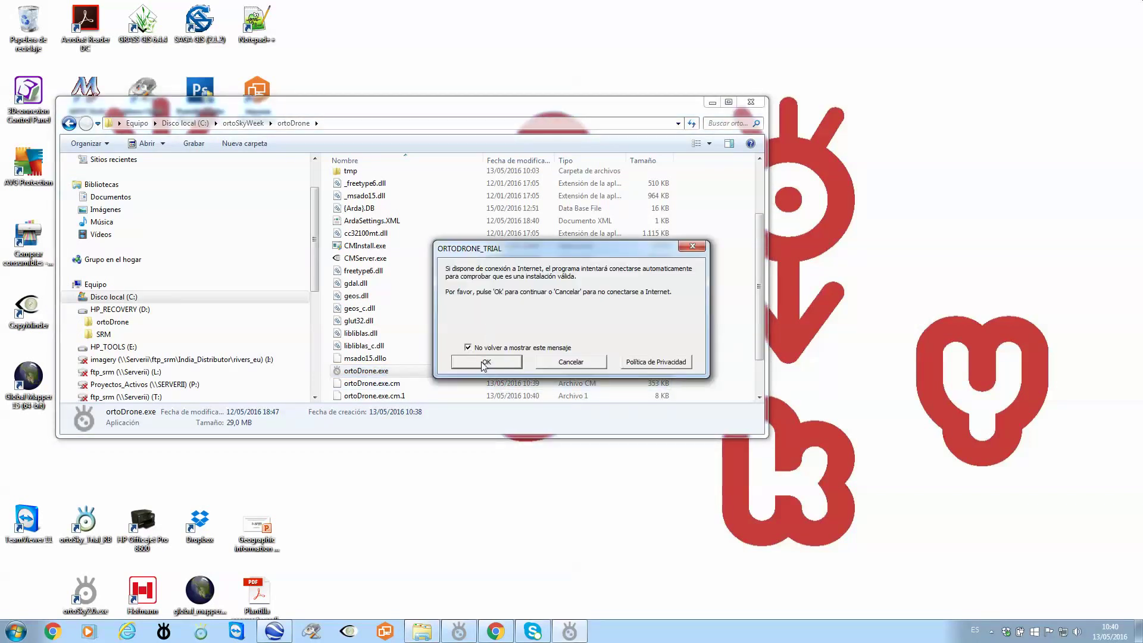
pyautogui.click(485, 362)
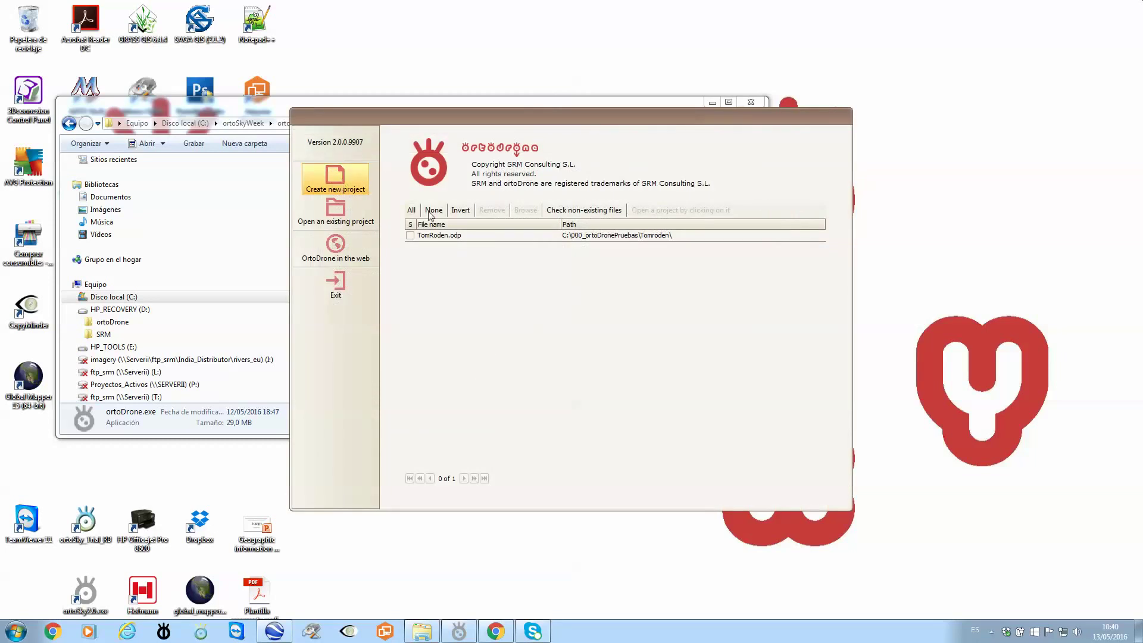
# Create a new empty ortoDrone project and show the ortoSkyWeek folder in Explorer.
pyautogui.click(341, 182)
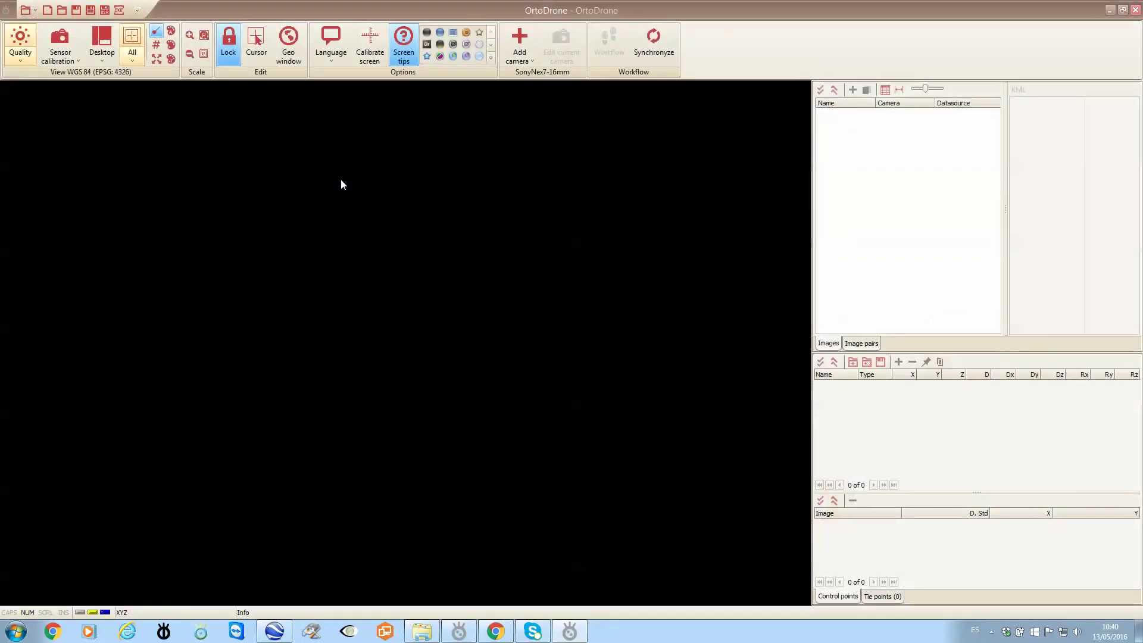
pyautogui.click(422, 631)
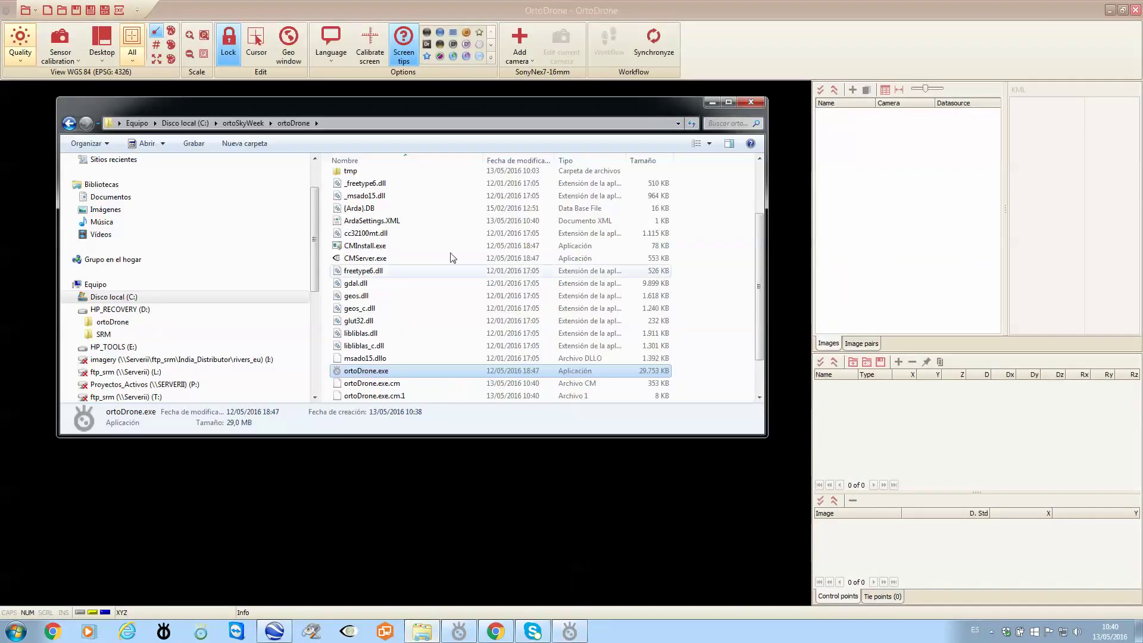
pyautogui.click(244, 123)
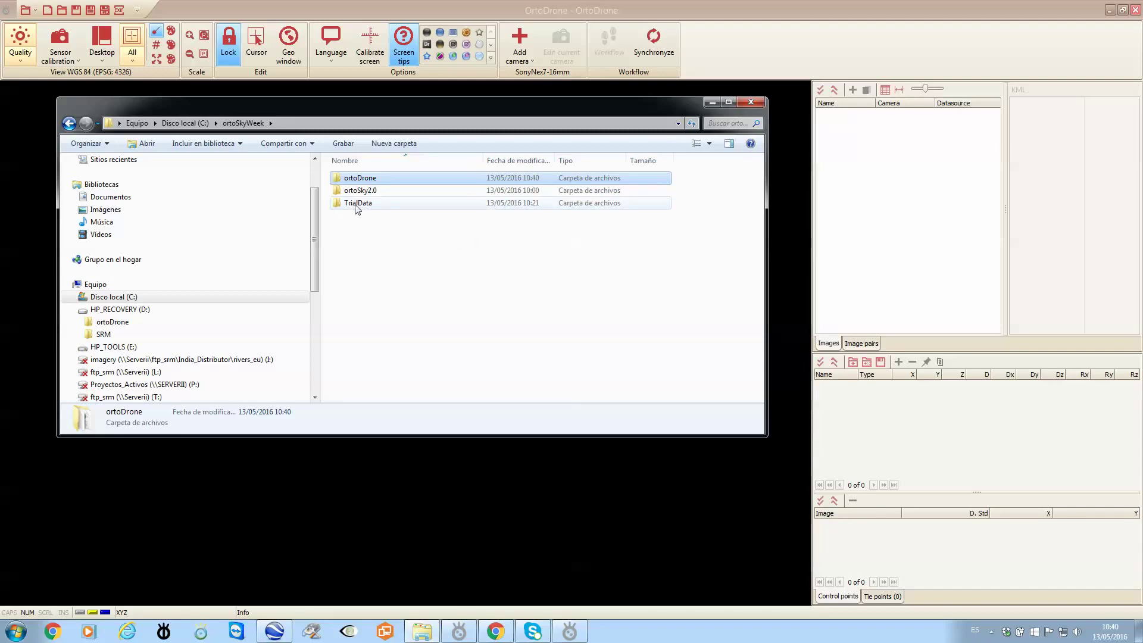
# Browse the nine drone JPGs in TrialData\images, then return to the TrialData folder.
pyautogui.doubleClick(360, 205)
pyautogui.click(362, 179)
pyautogui.doubleClick(362, 179)
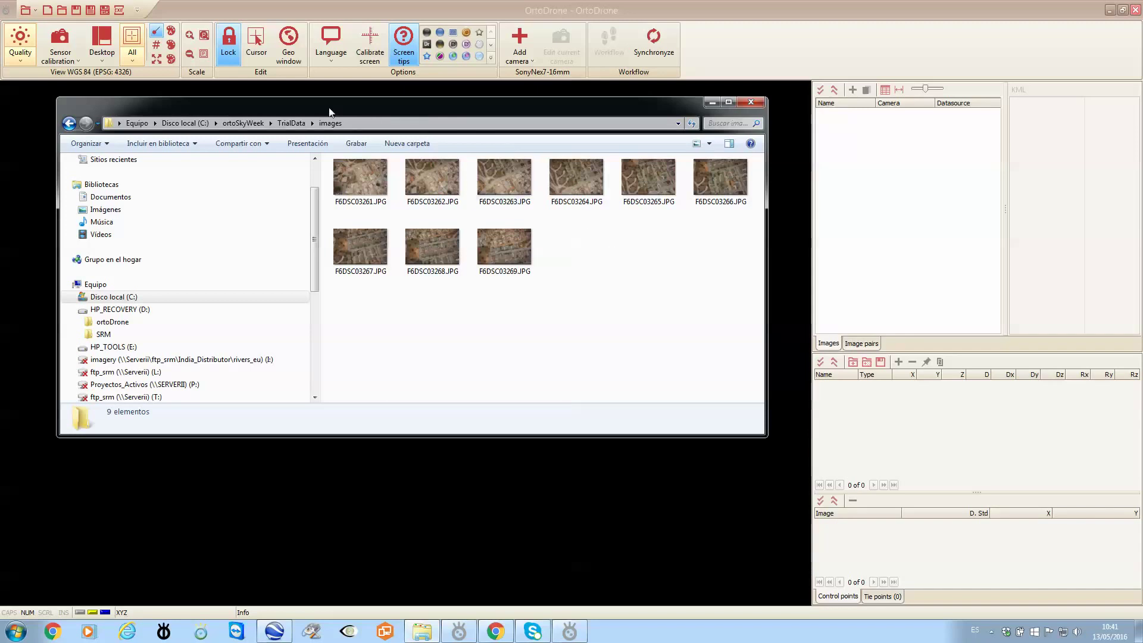
pyautogui.click(291, 124)
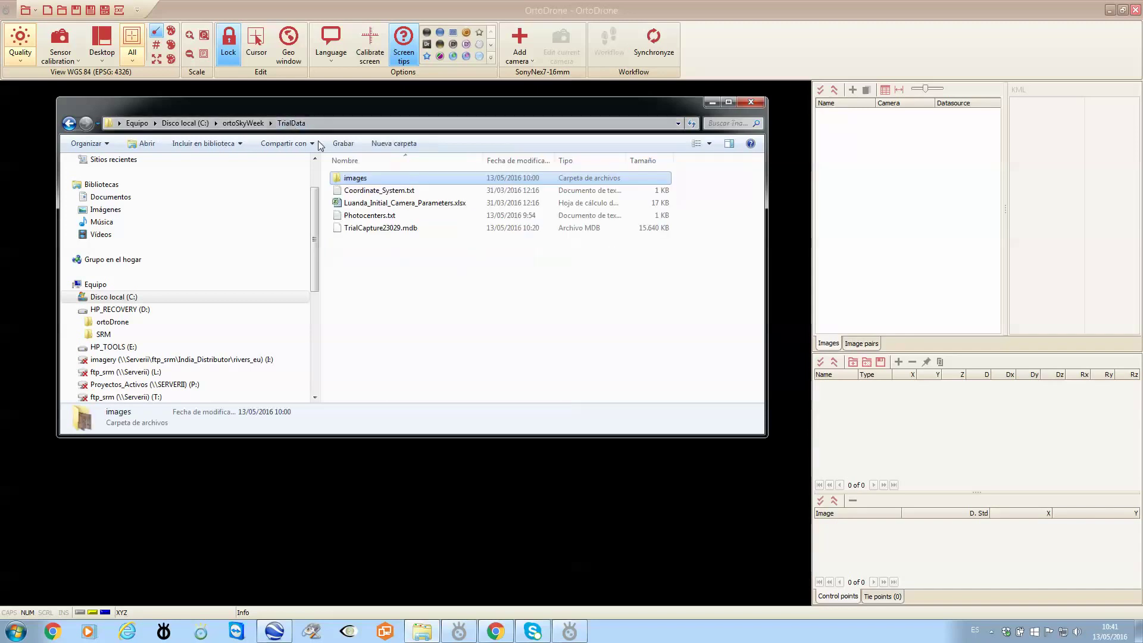
# Read Coordinate_System.txt in Notepad, select the EPSG code 22033, and close it.
pyautogui.click(379, 192)
pyautogui.doubleClick(379, 190)
pyautogui.moveTo(286, 215); pyautogui.dragTo(370, 190)
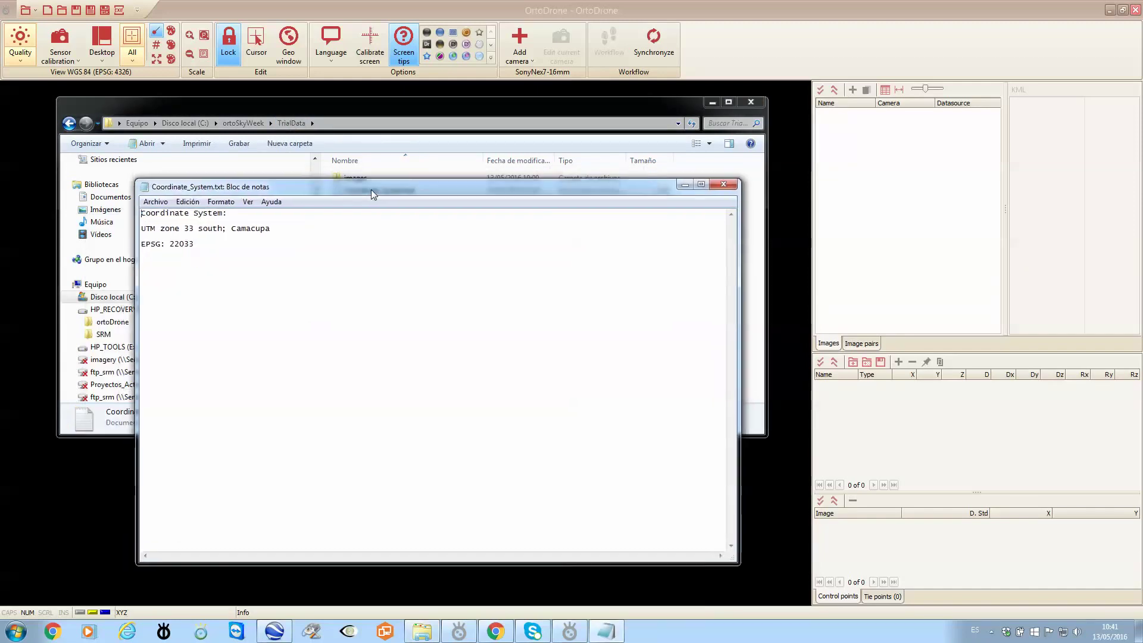
pyautogui.doubleClick(171, 243)
pyautogui.click(724, 186)
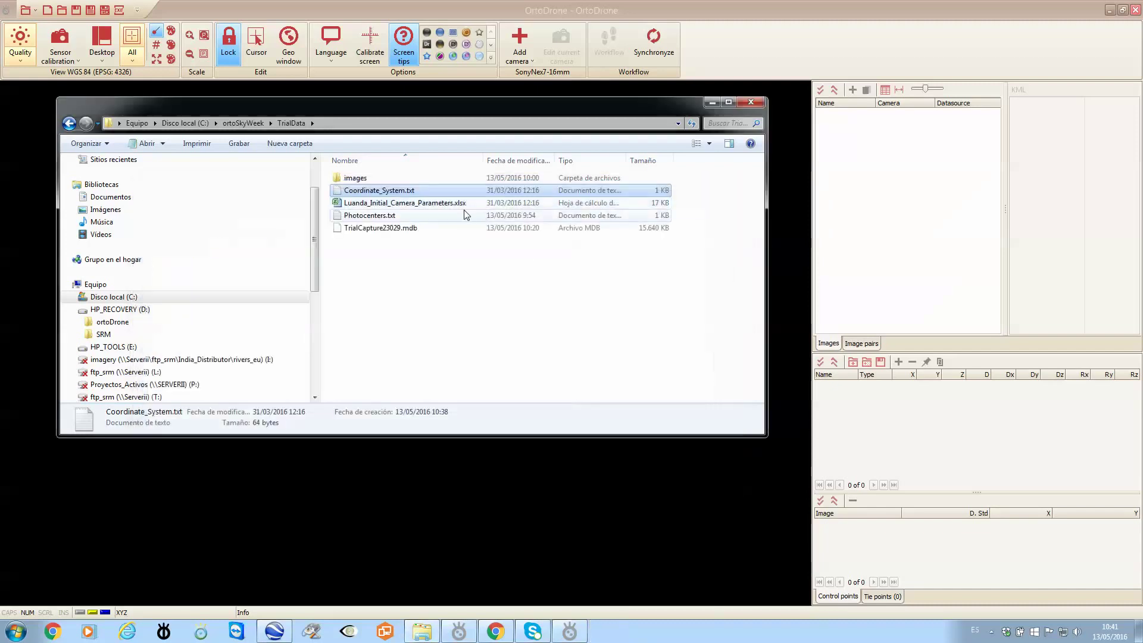
pyautogui.click(416, 205)
pyautogui.doubleClick(416, 205)
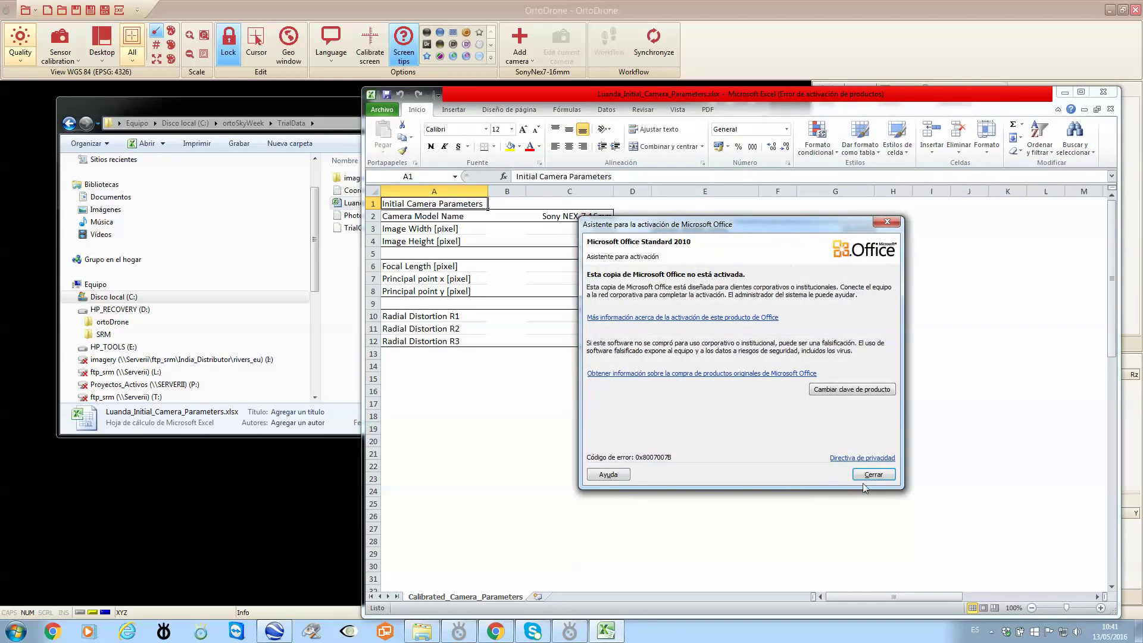
pyautogui.click(883, 226)
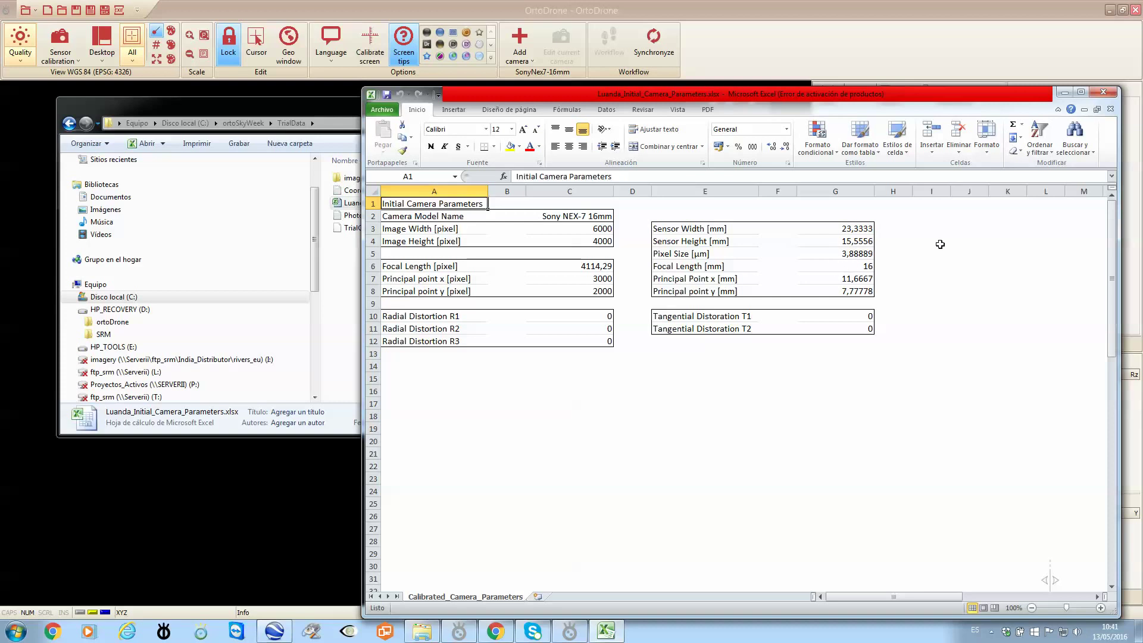
pyautogui.click(1103, 91)
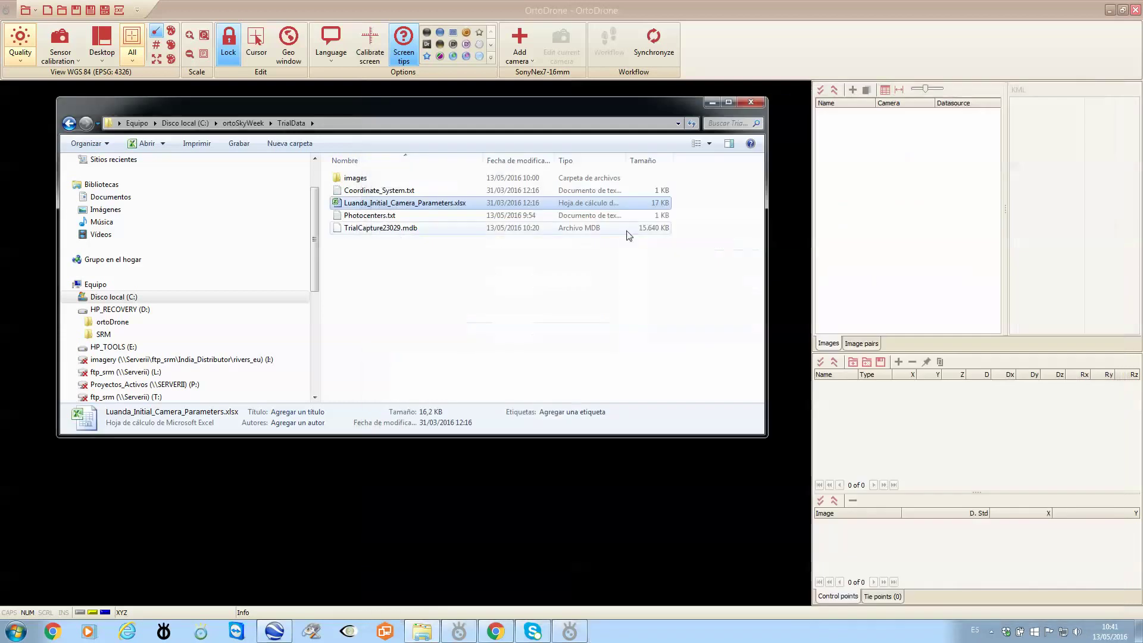
pyautogui.doubleClick(365, 217)
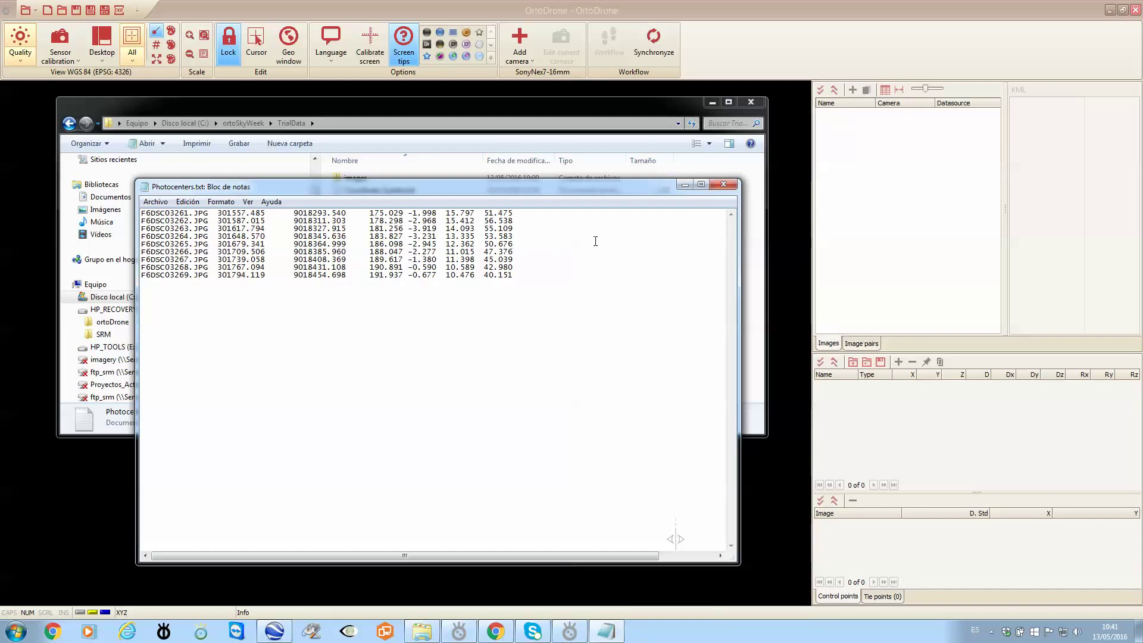
pyautogui.click(729, 186)
pyautogui.click(430, 269)
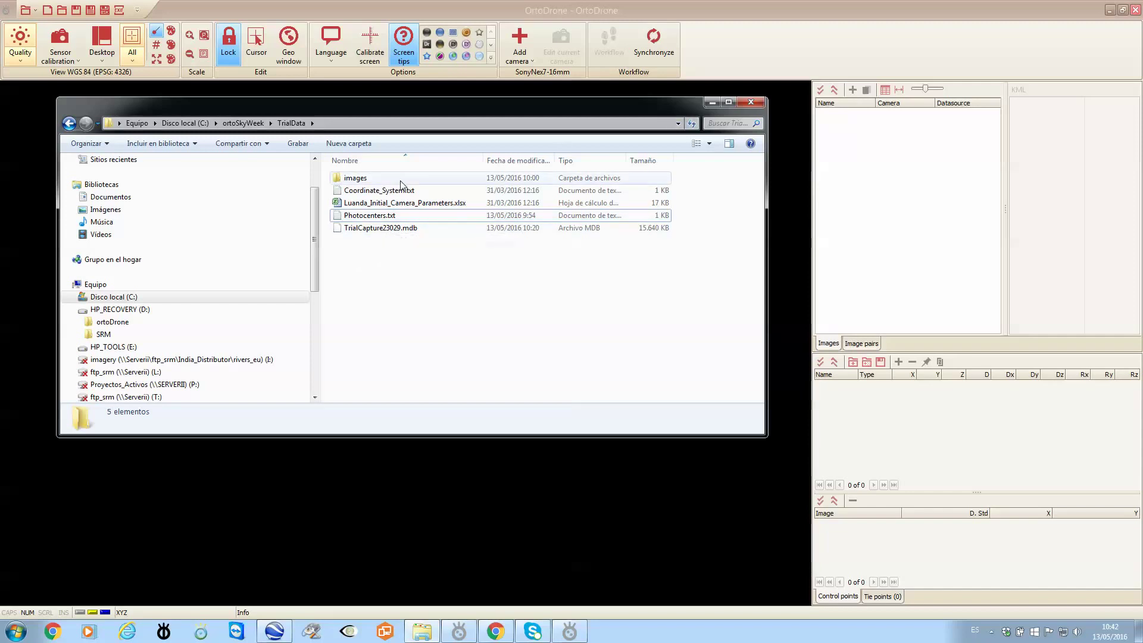
# Reopen the camera parameters workbook, dismiss the Office activation notice and minimize Excel.
pyautogui.doubleClick(430, 206)
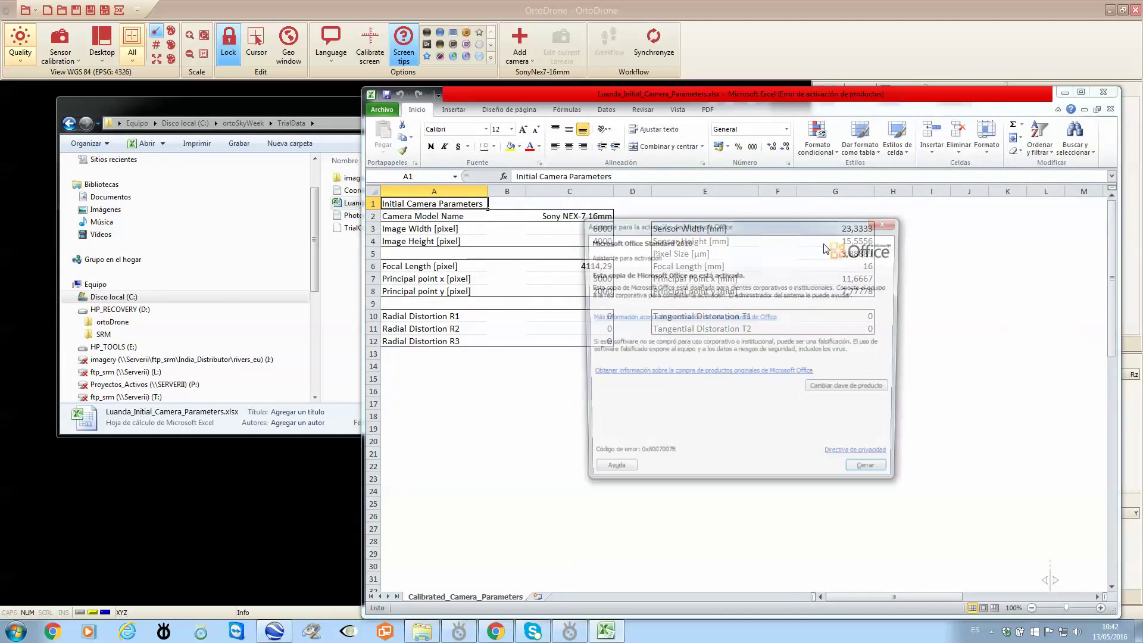
pyautogui.click(861, 472)
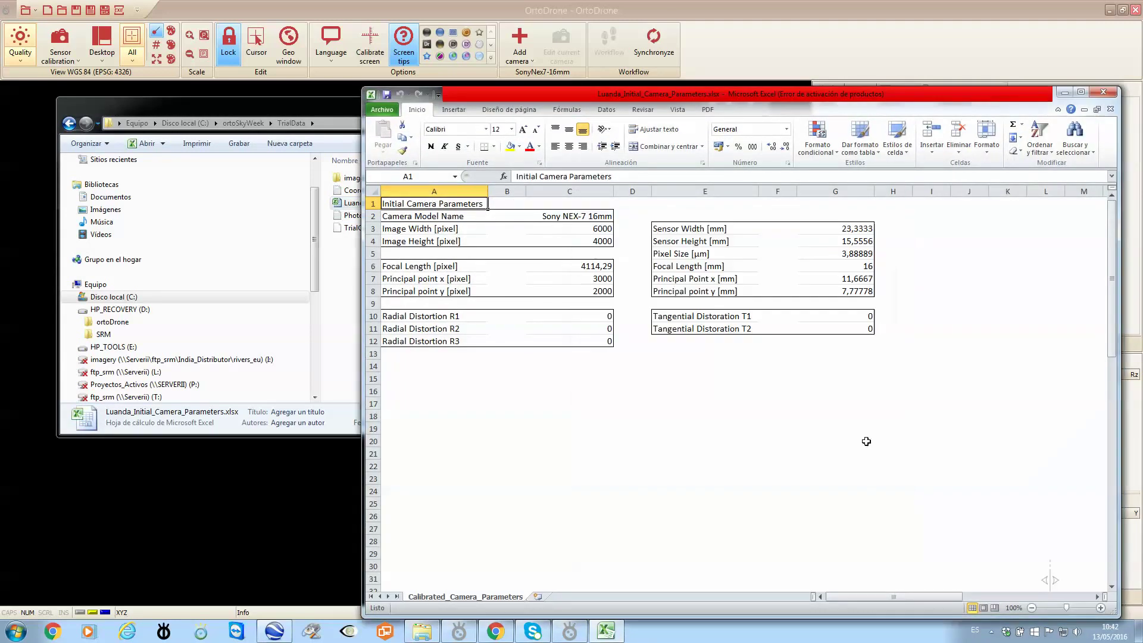
pyautogui.click(1064, 94)
# Open the images folder, narrow the Explorer window and select images F6DSC03261 and F6DSC03262.
pyautogui.doubleClick(350, 178)
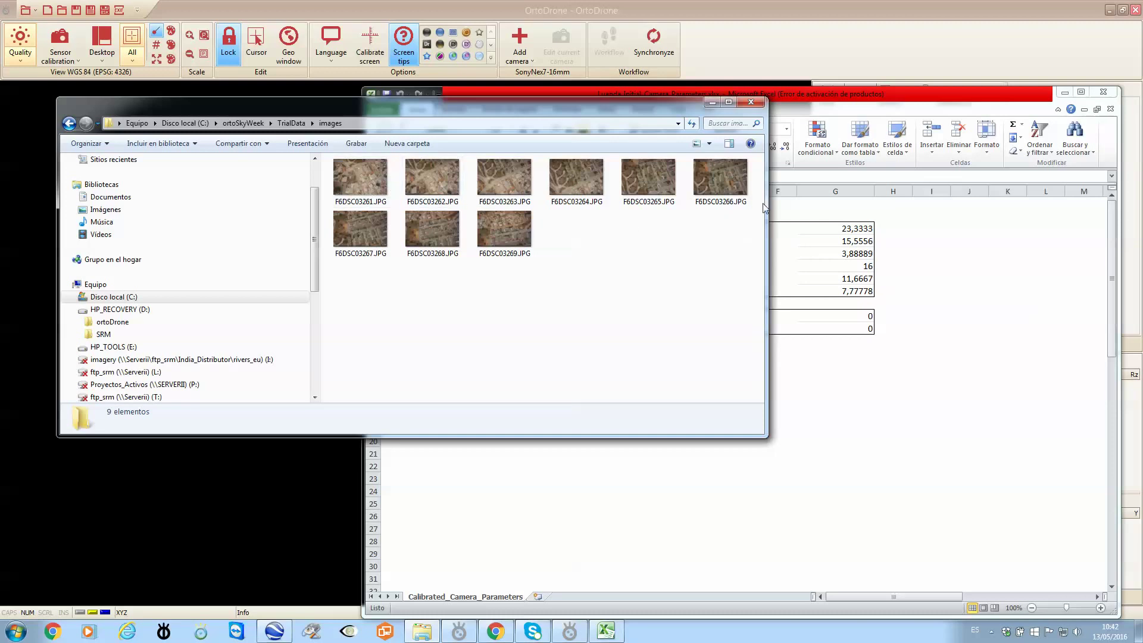
pyautogui.moveTo(630, 111); pyautogui.dragTo(603, 108)
pyautogui.moveTo(738, 228); pyautogui.dragTo(640, 223)
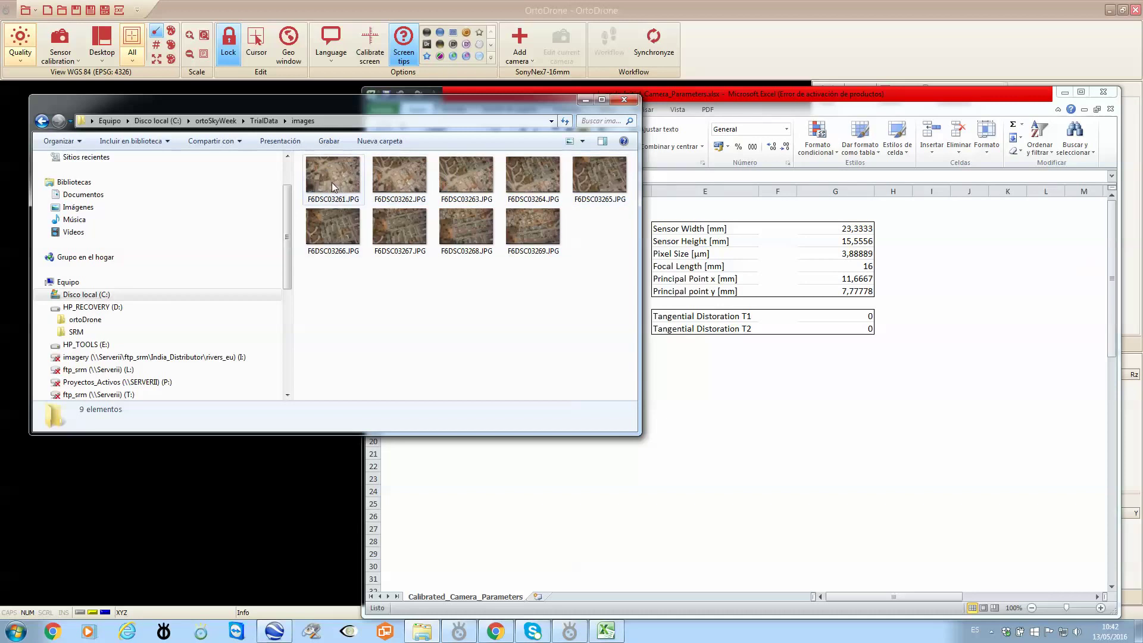
pyautogui.moveTo(336, 182); pyautogui.dragTo(403, 204)
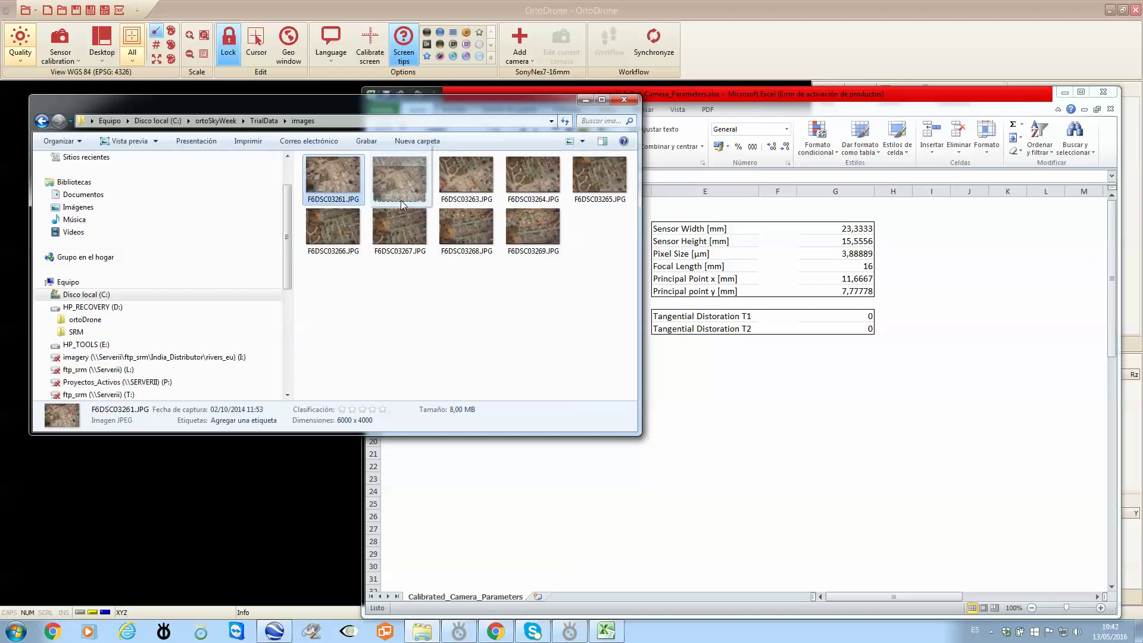
pyautogui.moveTo(402, 200); pyautogui.dragTo(400, 204)
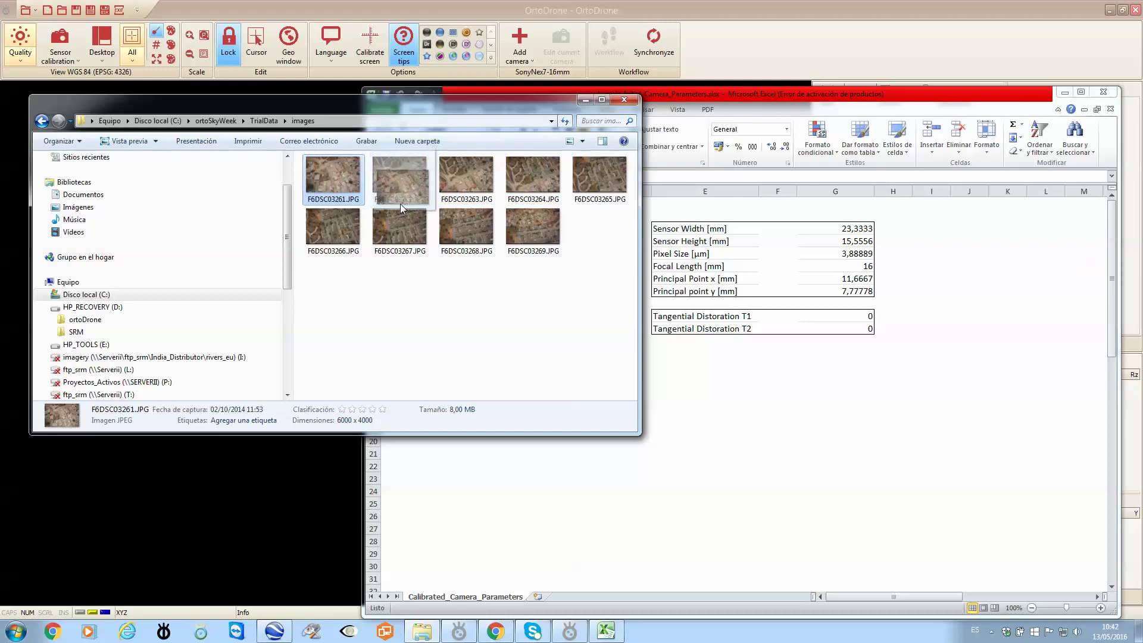
pyautogui.click(401, 184)
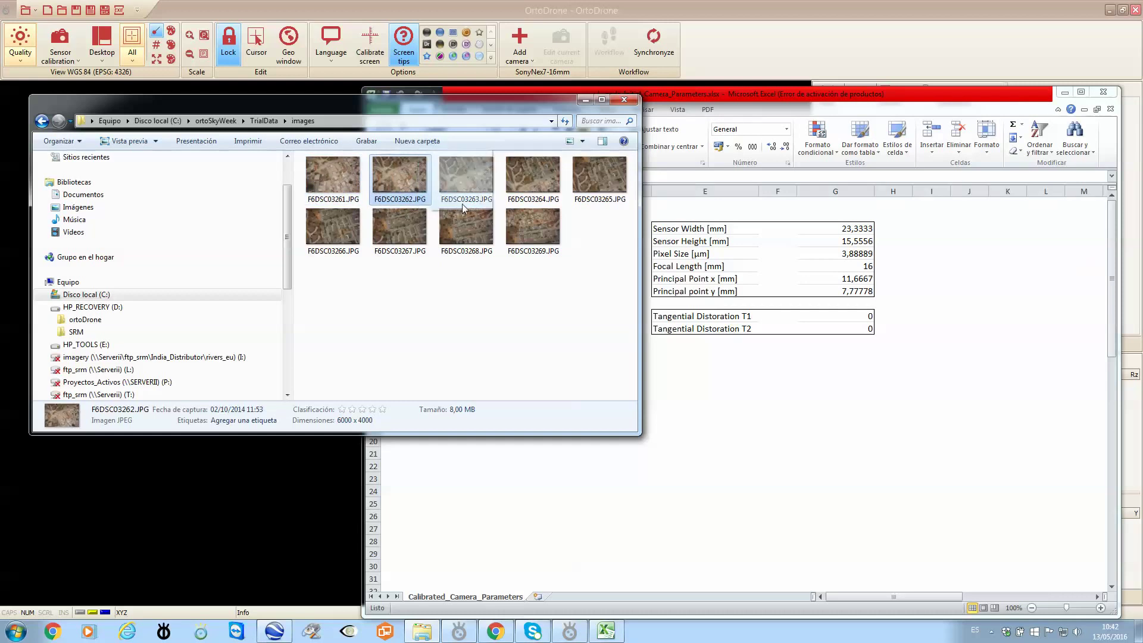
pyautogui.moveTo(405, 183); pyautogui.dragTo(466, 203)
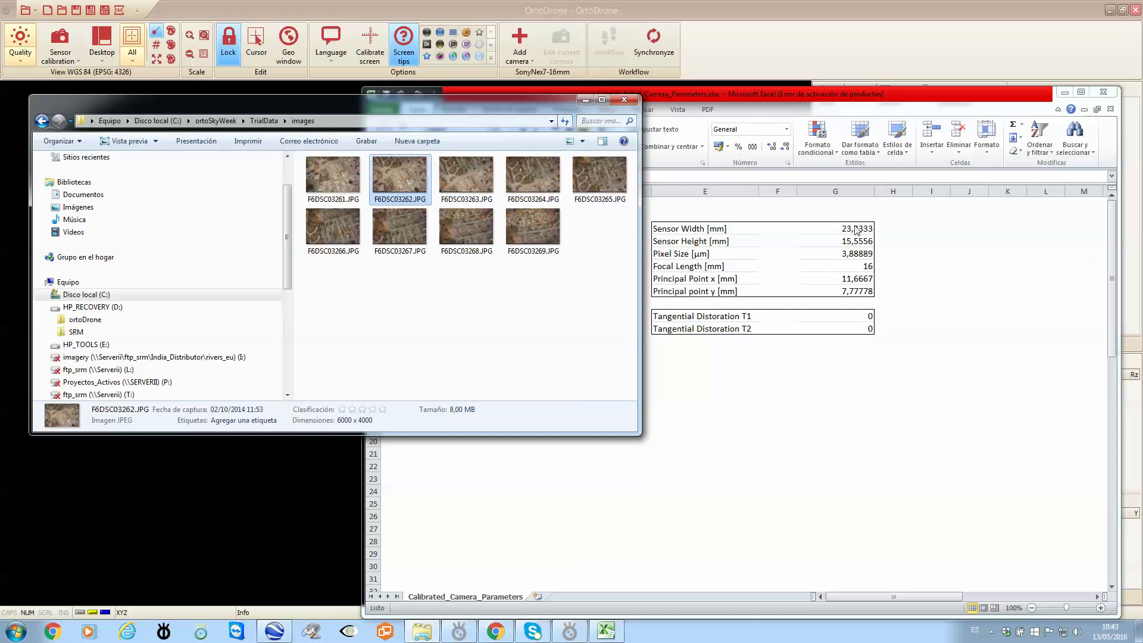
# Copy the 23,3333 sensor width from cell G3 in Excel and return to ortoDrone.
pyautogui.click(863, 98)
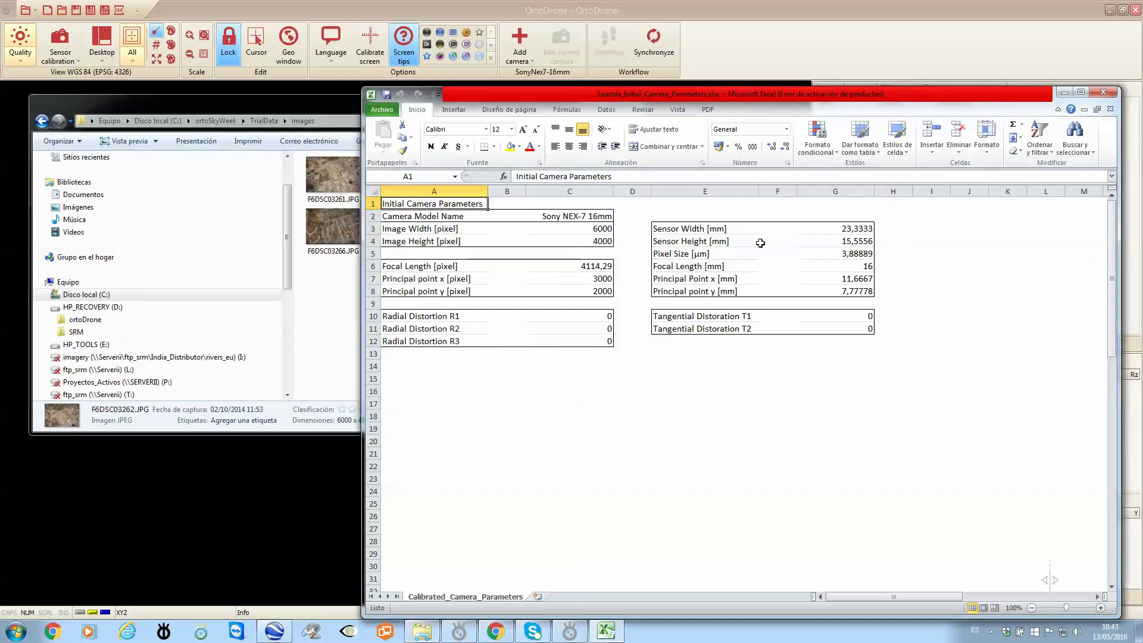
pyautogui.click(842, 230)
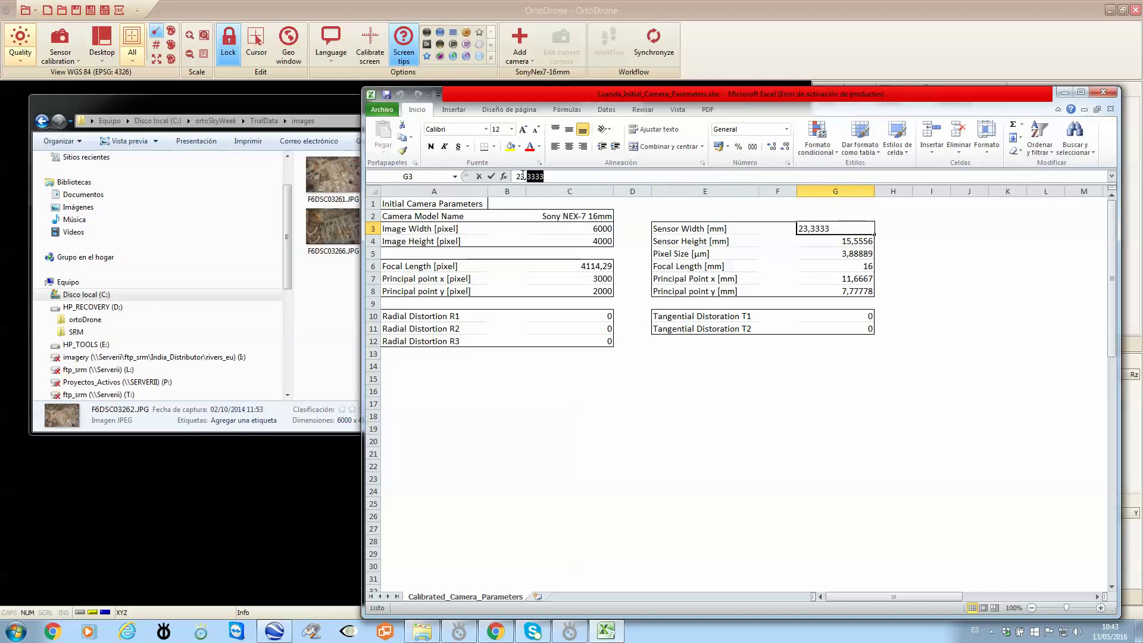
pyautogui.moveTo(544, 177); pyautogui.dragTo(513, 177)
pyautogui.hotkey('ctrl', 'c')
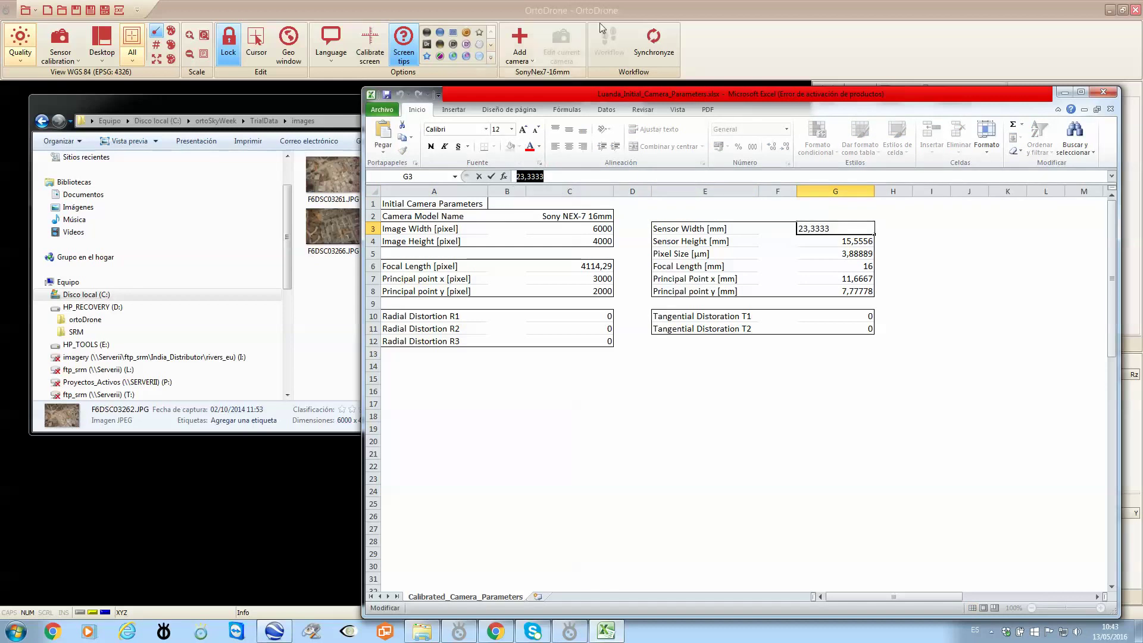
pyautogui.click(722, 29)
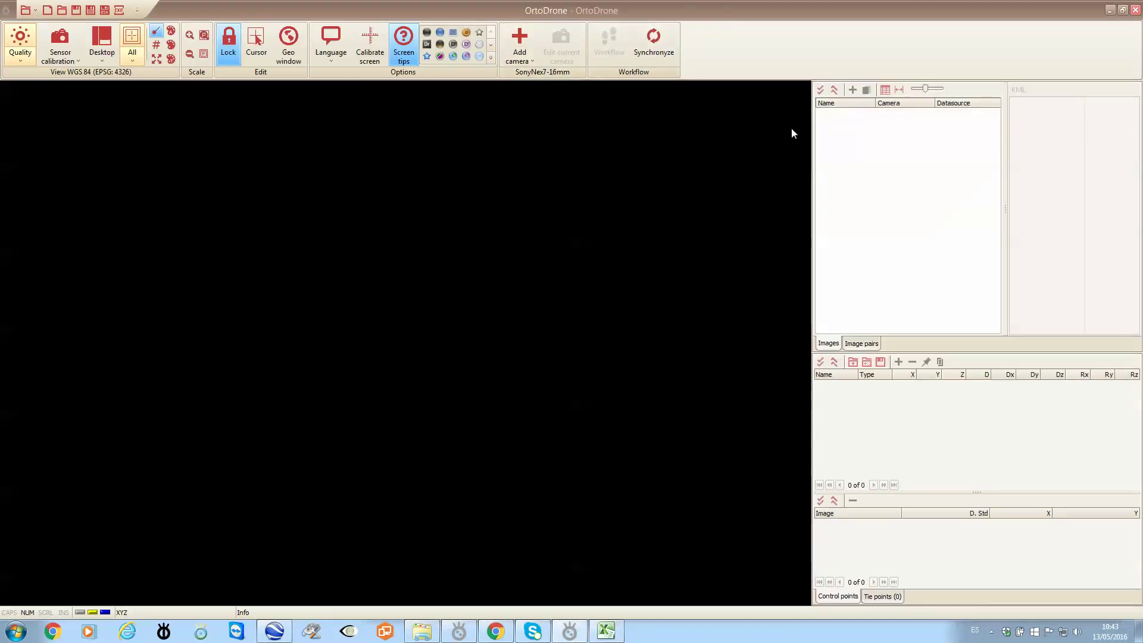
# Add a new camera named CameraTrial and paste sensor width 23.3333.
pyautogui.click(519, 40)
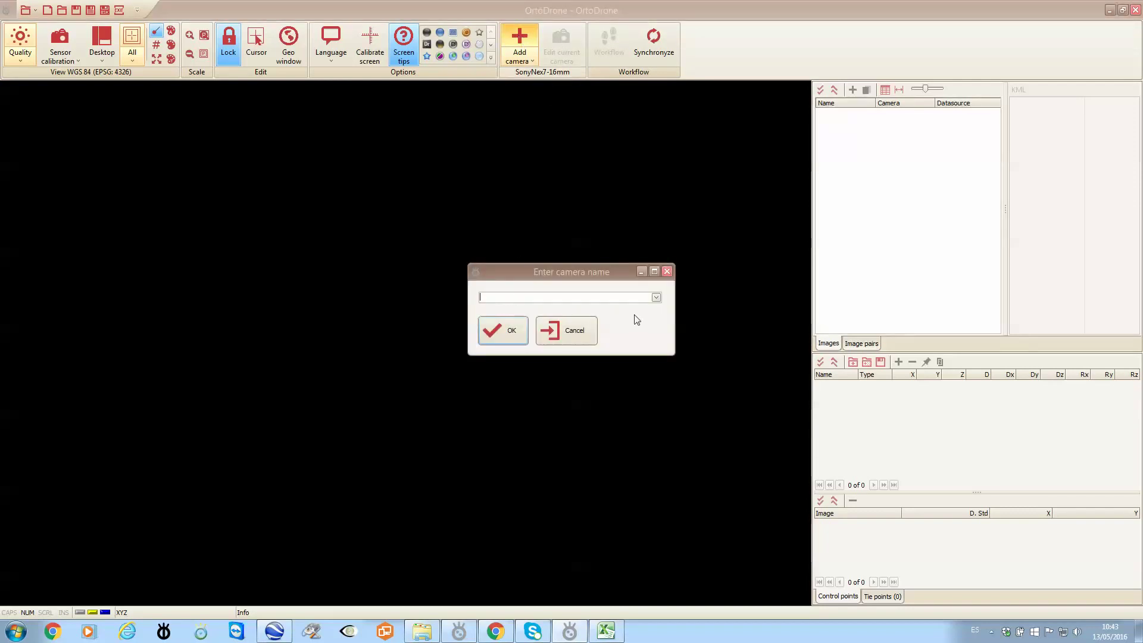
pyautogui.write('CameraTrial')
pyautogui.click(502, 331)
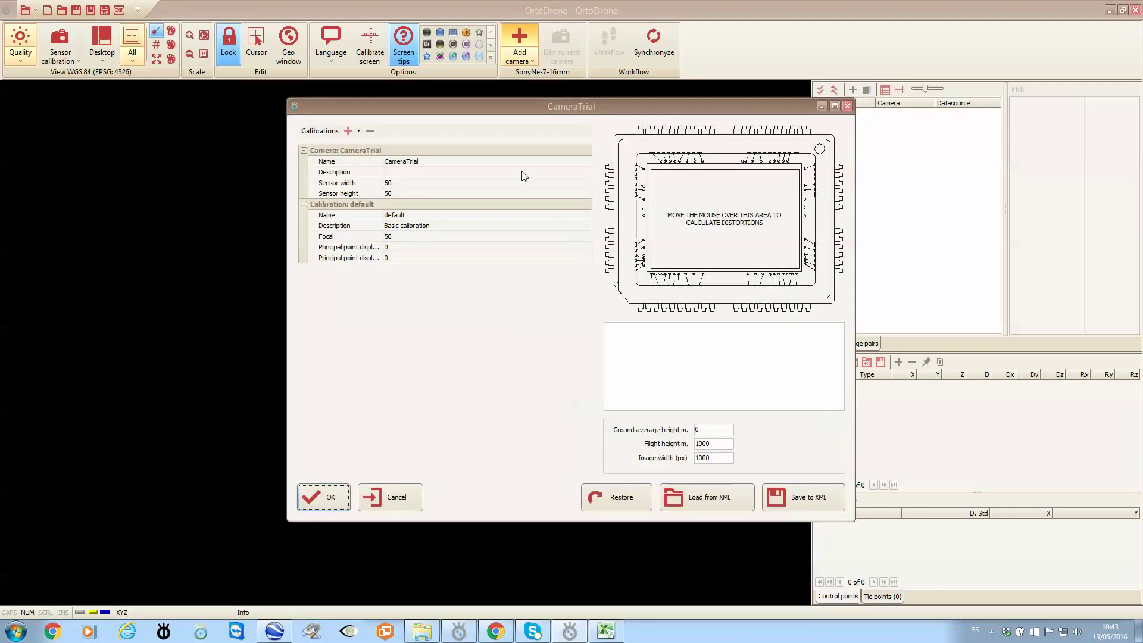
pyautogui.moveTo(549, 103); pyautogui.dragTo(416, 102)
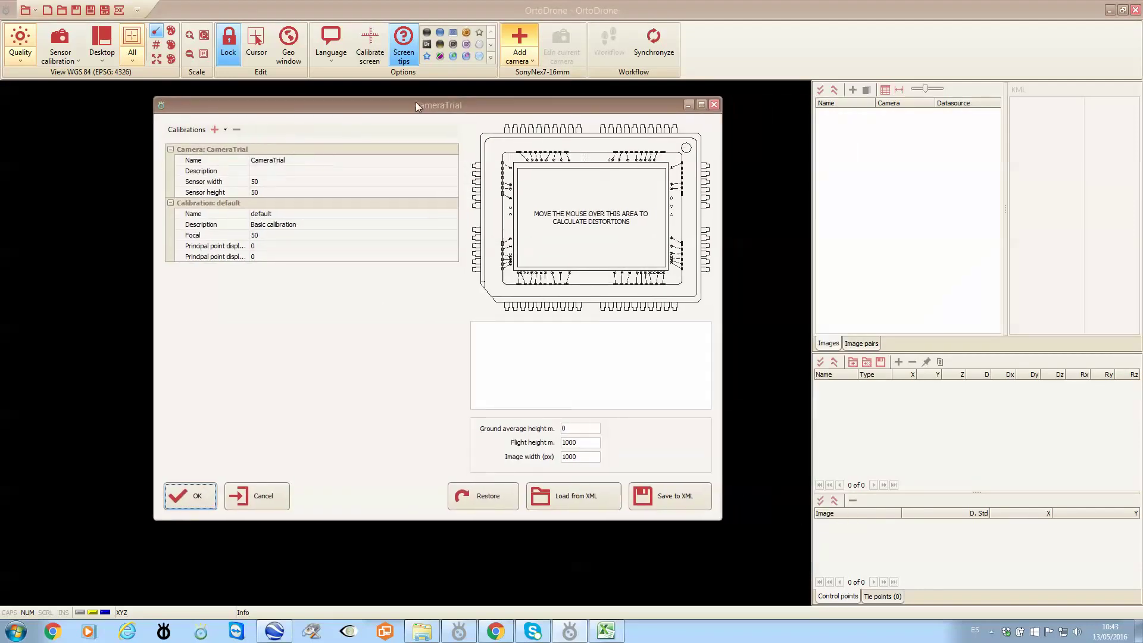
pyautogui.click(263, 181)
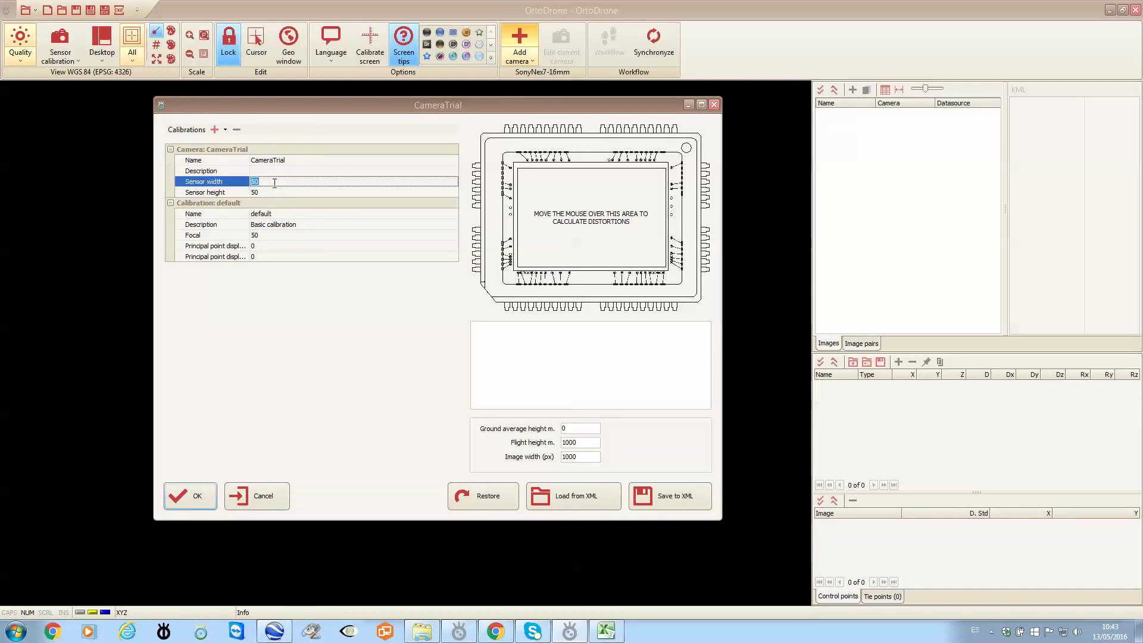
pyautogui.hotkey('ctrl', 'v')
# Copy sensor height 15.5556 from the spreadsheet and set the focal length to 16.
pyautogui.click(606, 631)
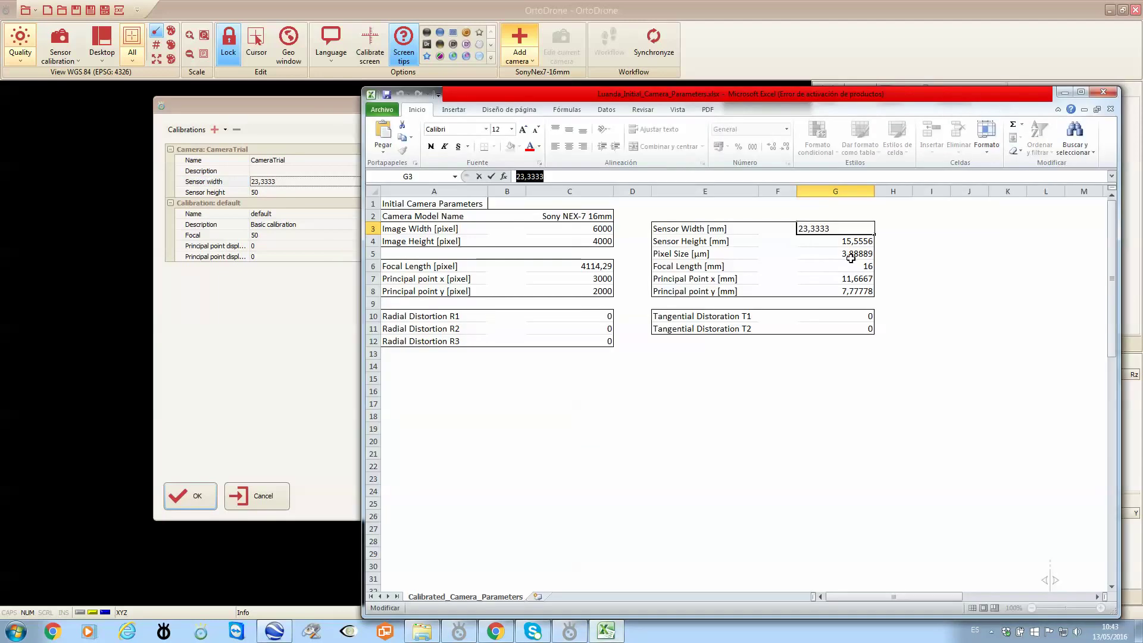
pyautogui.click(840, 240)
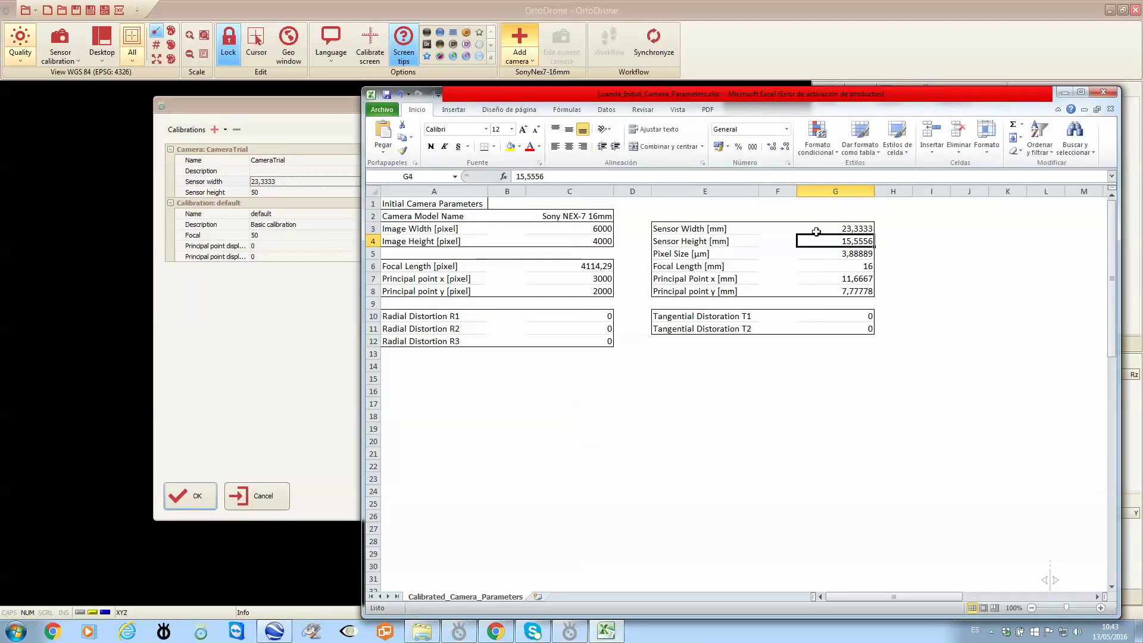
pyautogui.moveTo(546, 177); pyautogui.dragTo(514, 177)
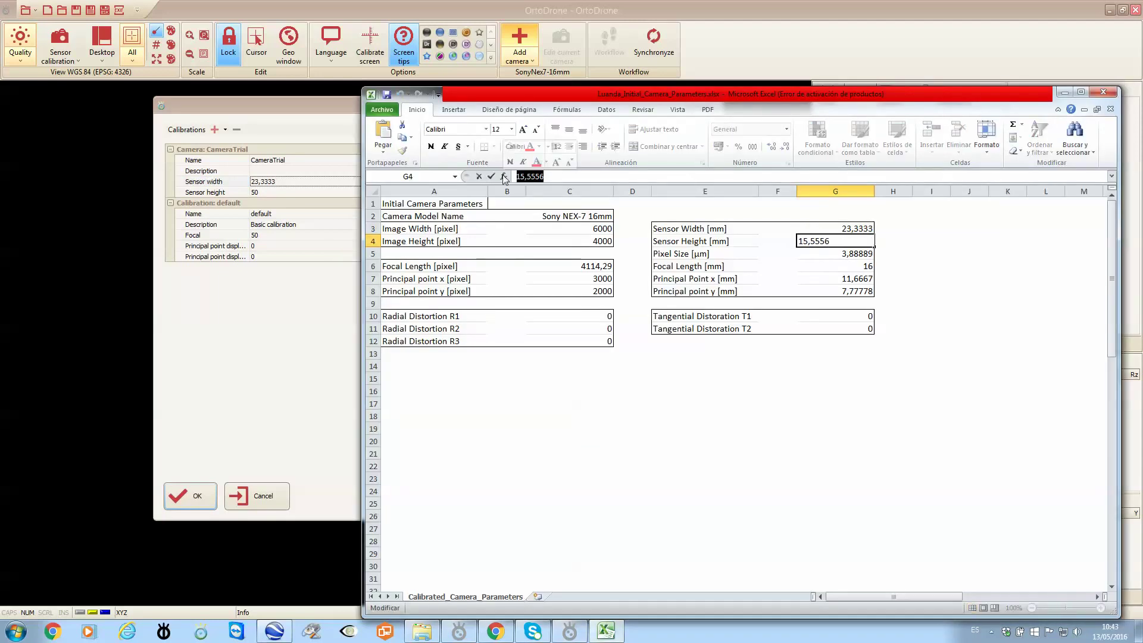
pyautogui.click(285, 192)
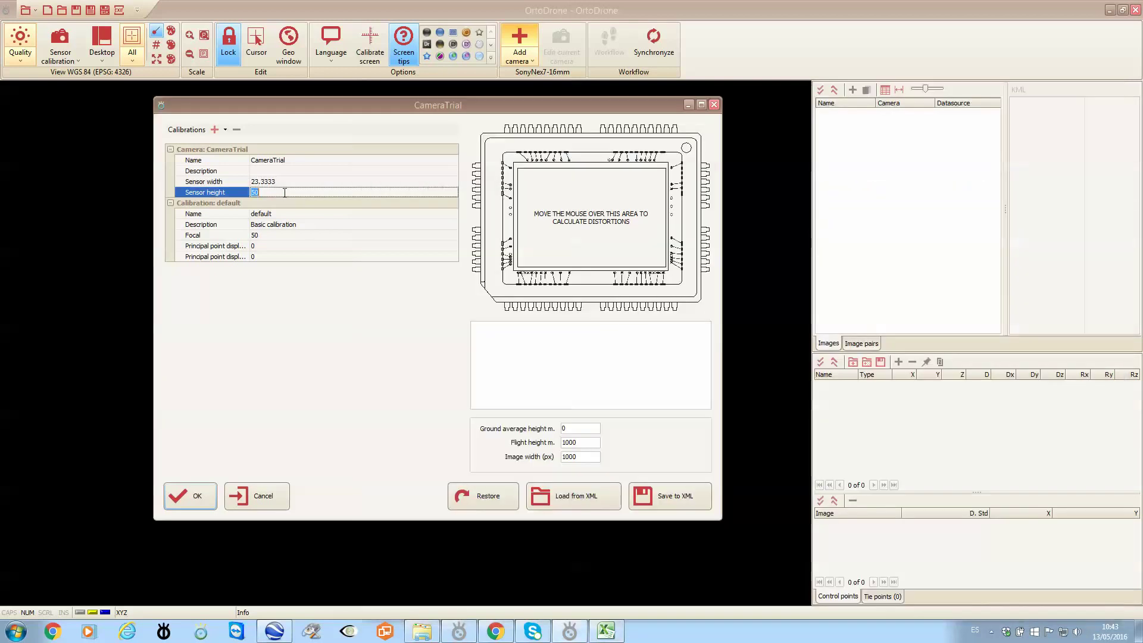
pyautogui.click(285, 236)
pyautogui.click(607, 630)
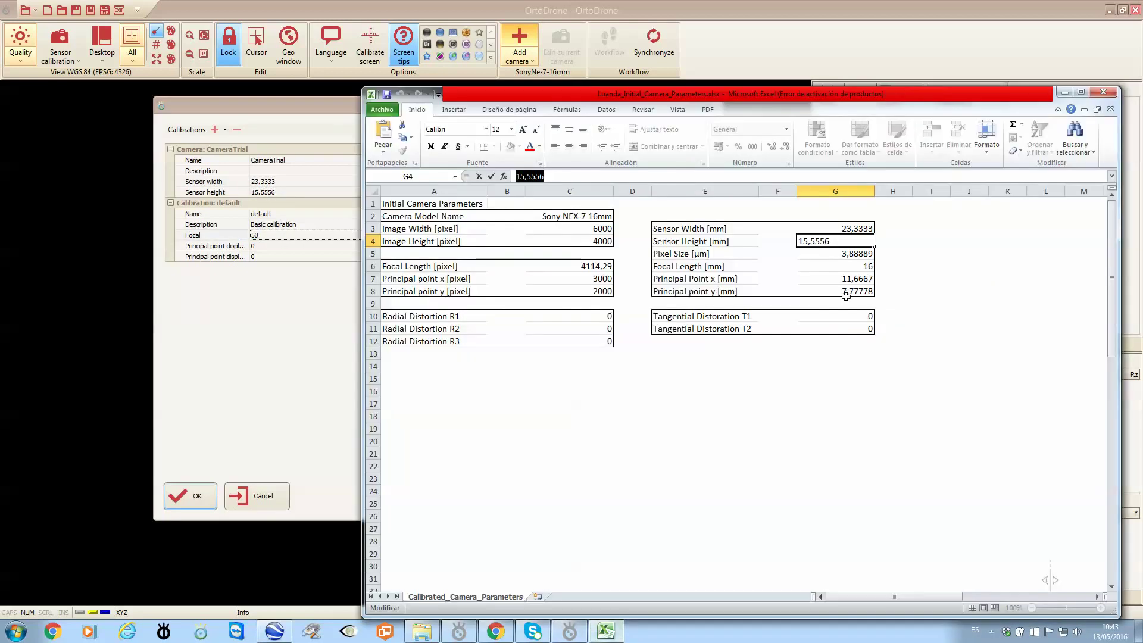
pyautogui.click(1063, 93)
pyautogui.write('16')
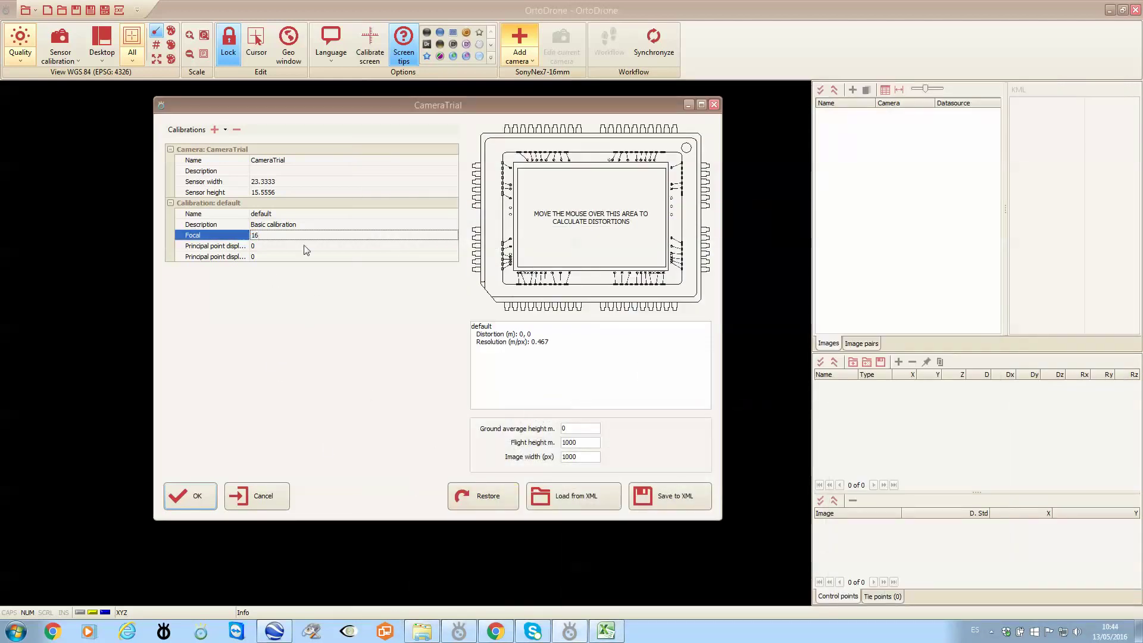
pyautogui.click(298, 245)
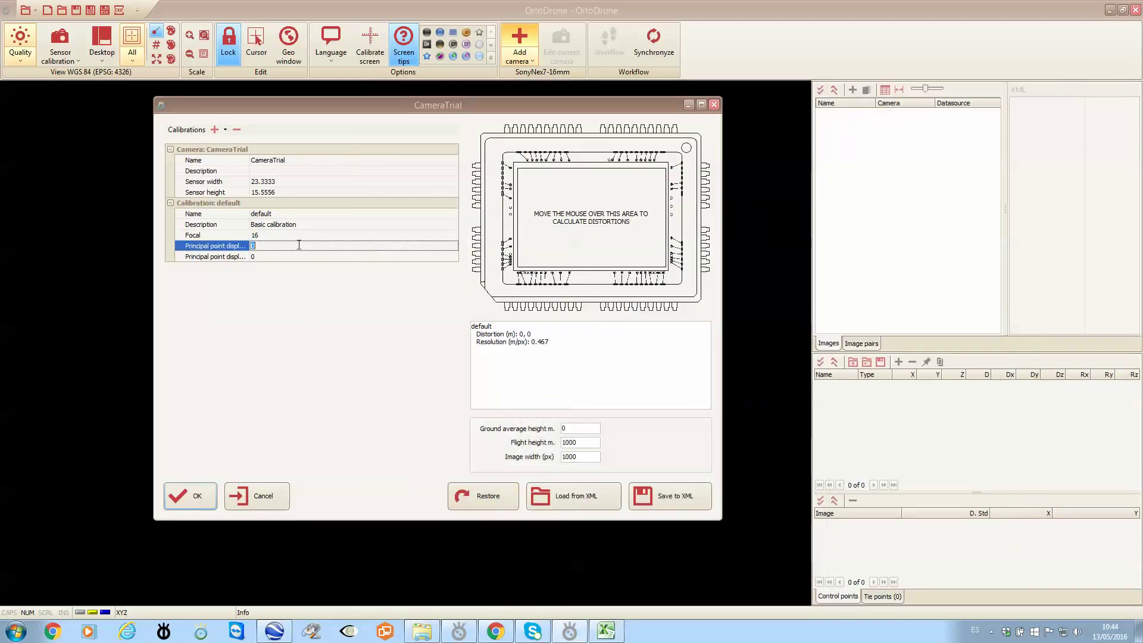
# Save the camera definition to XML as CameraTrial in C:\ortoSkyWeek.
pyautogui.click(667, 498)
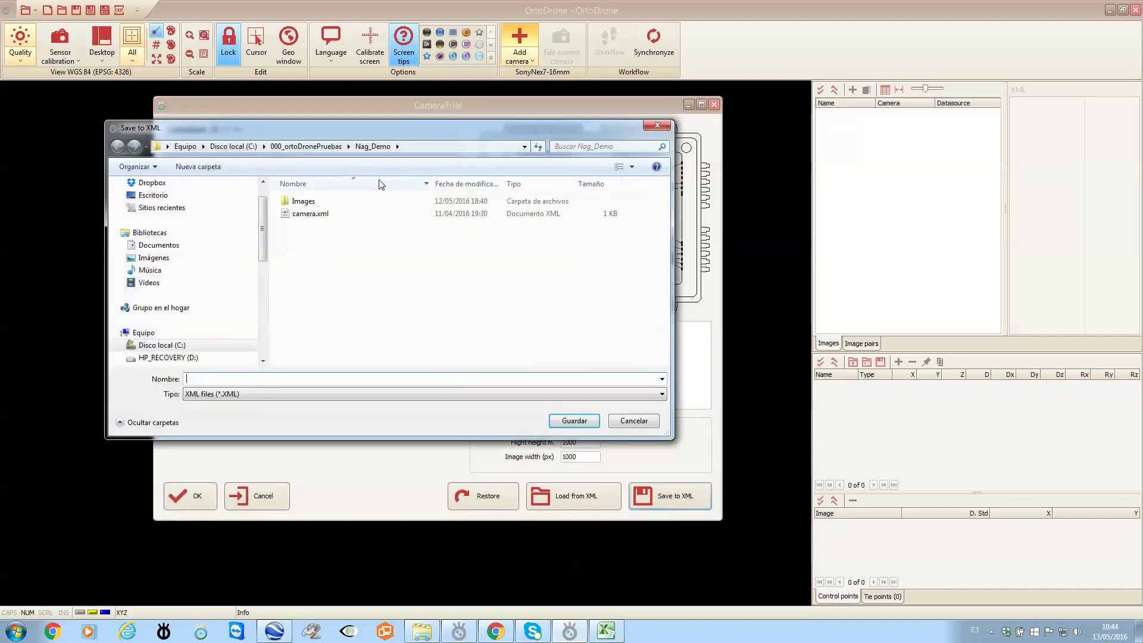
pyautogui.click(247, 147)
pyautogui.scroll(-1, 667, 241)
pyautogui.moveTo(667, 241); pyautogui.dragTo(666, 307)
pyautogui.doubleClick(316, 292)
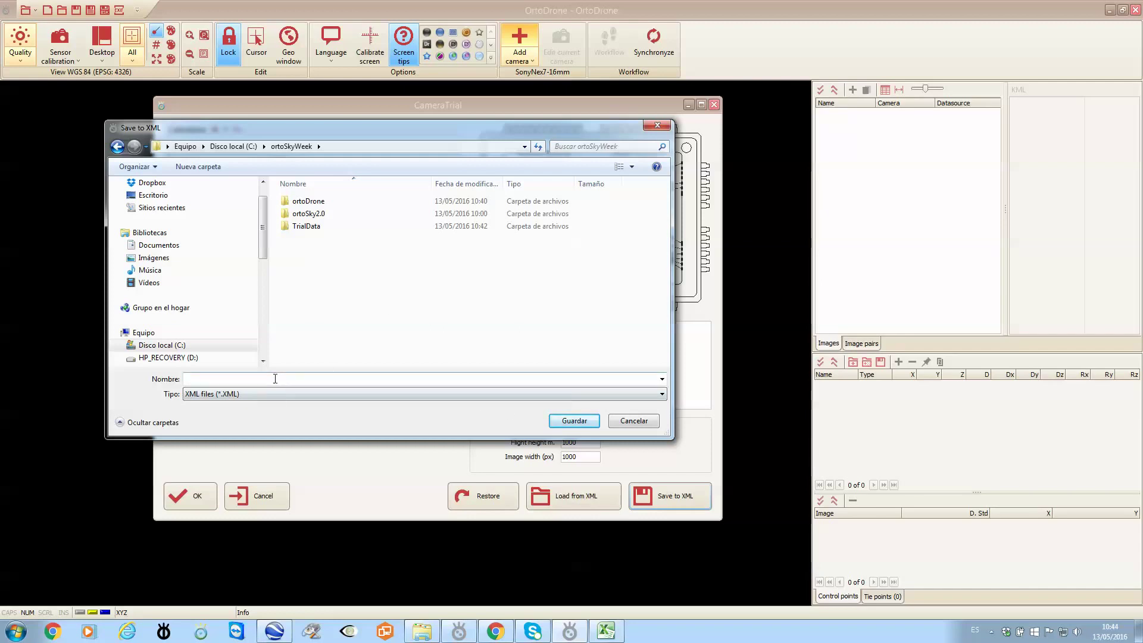
pyautogui.write('CameraTrial')
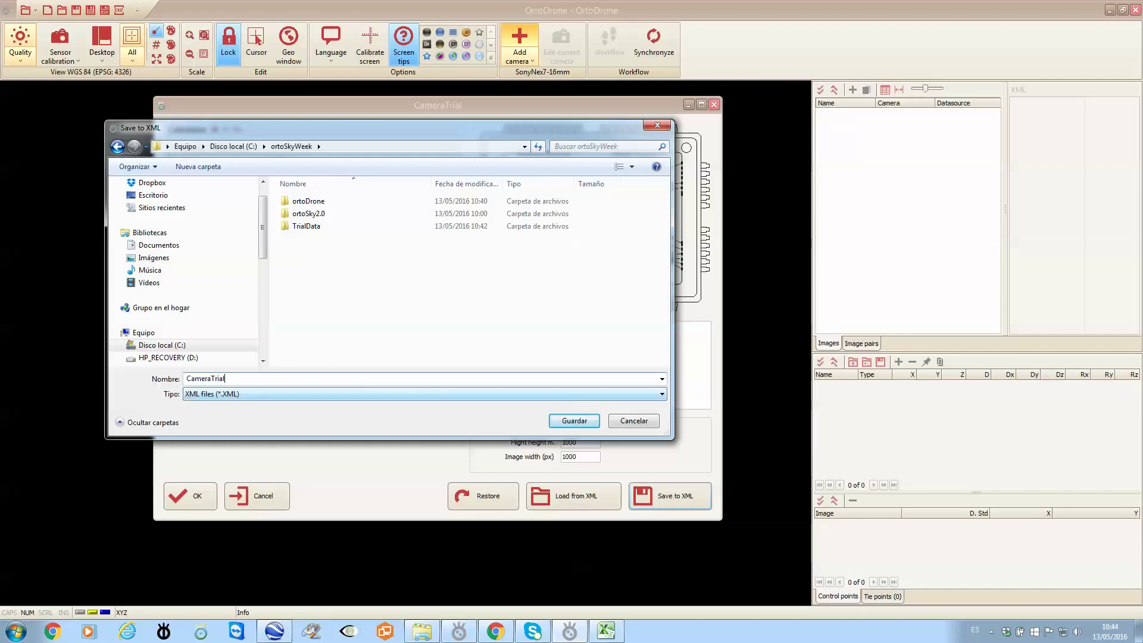
pyautogui.click(568, 420)
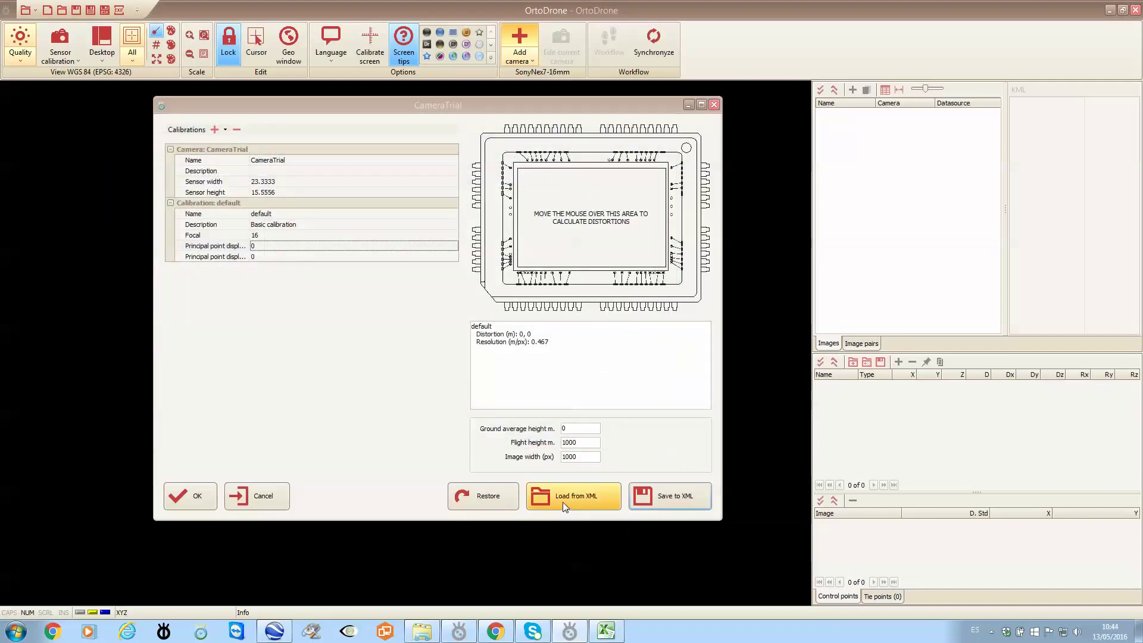
# Accept the CameraTrial camera and open the Add images dialog.
pyautogui.click(195, 499)
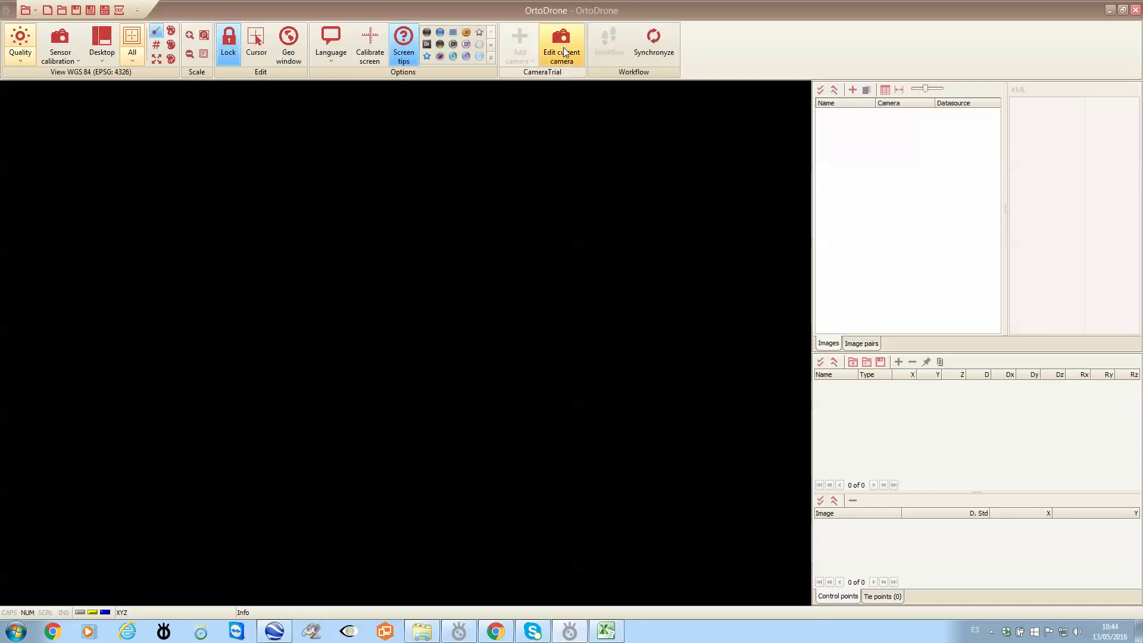
pyautogui.click(852, 90)
pyautogui.moveTo(610, 93); pyautogui.dragTo(477, 102)
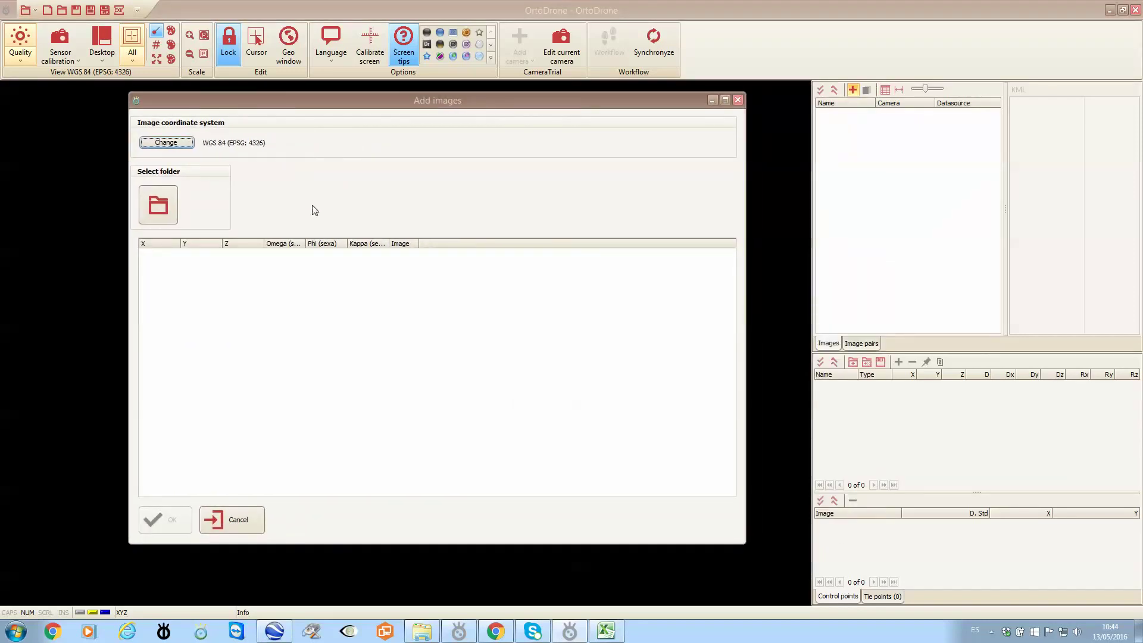
# Look up EPSG code 22033 in TrialData's Coordinate_System.txt, then close the notes and browser.
pyautogui.click(422, 630)
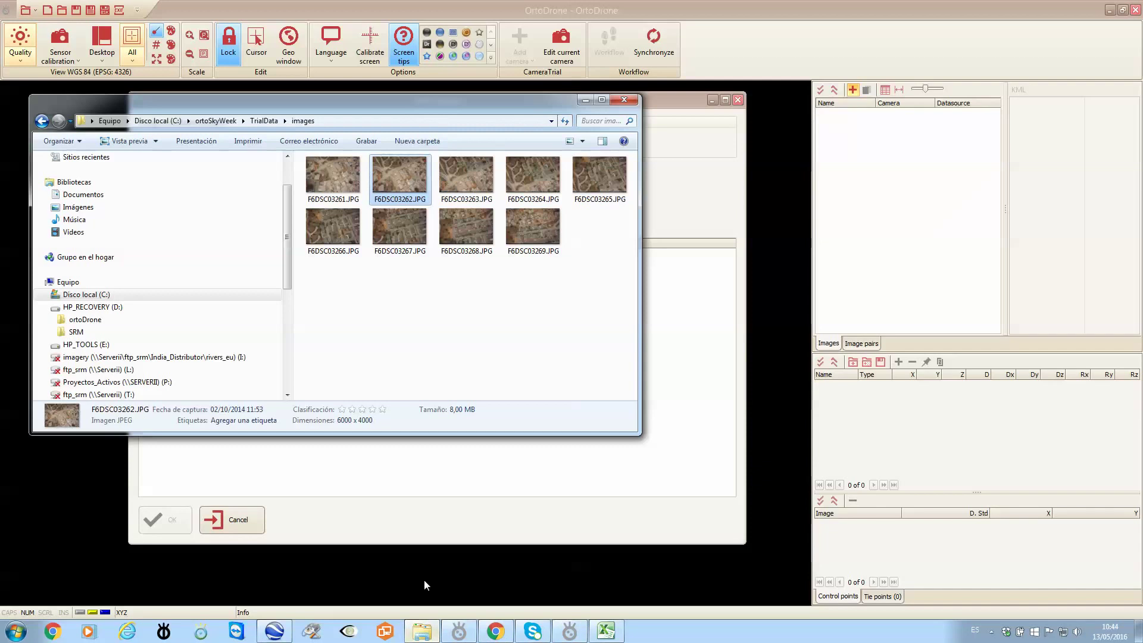
pyautogui.click(264, 120)
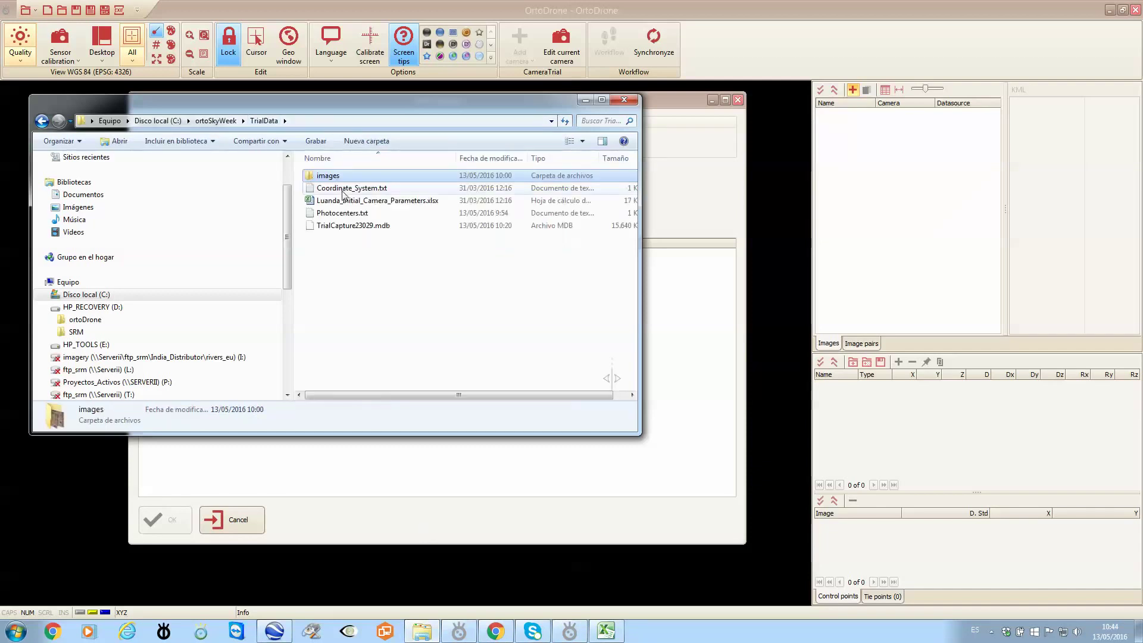
pyautogui.doubleClick(344, 188)
pyautogui.moveTo(171, 245); pyautogui.dragTo(195, 246)
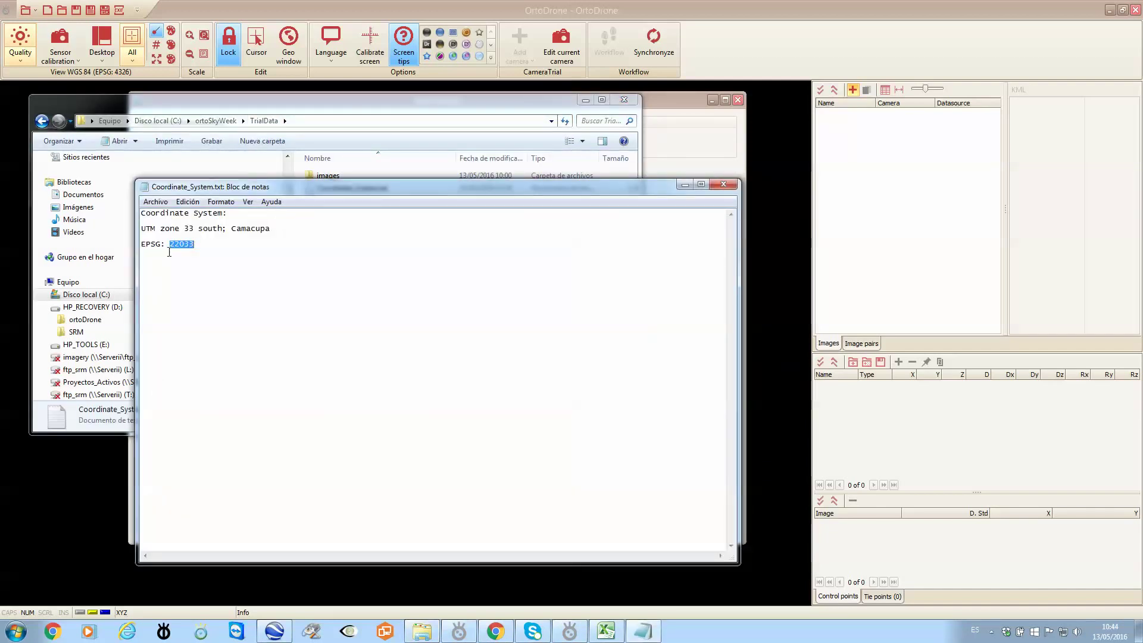
pyautogui.click(723, 184)
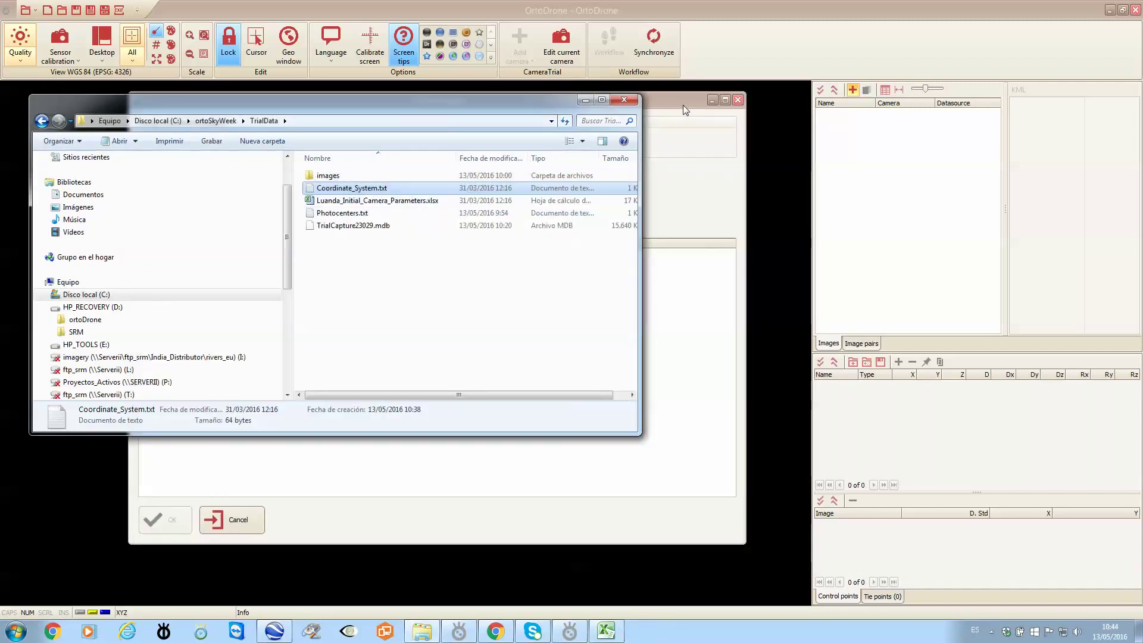
pyautogui.click(623, 100)
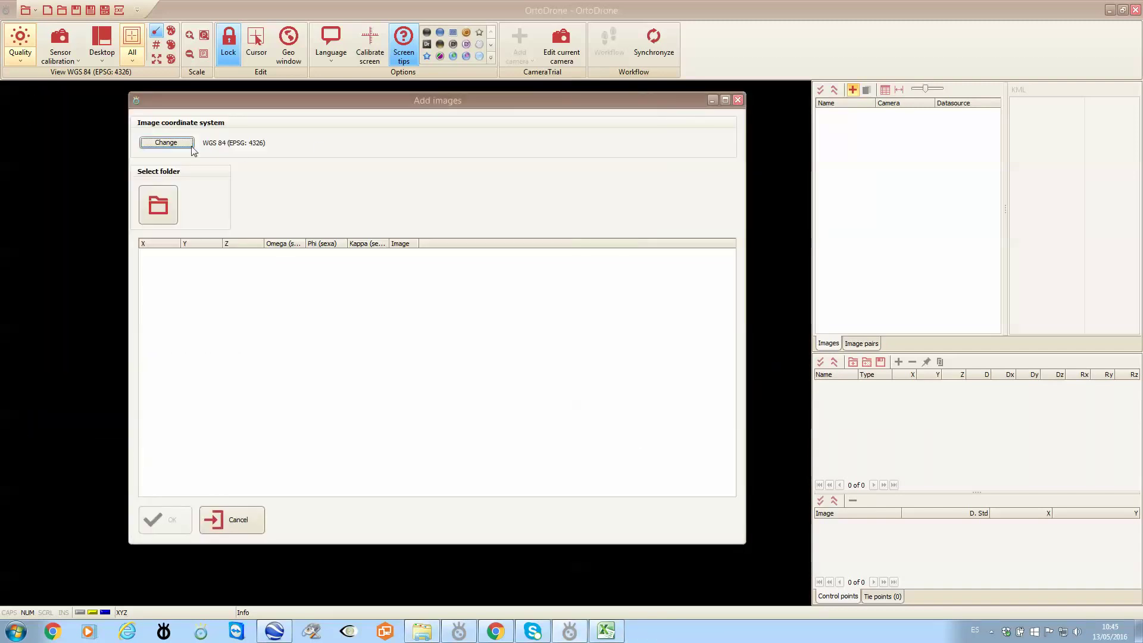
# Set the image coordinate system to Camacupa / UTM zone 33S (EPSG 22033).
pyautogui.click(166, 143)
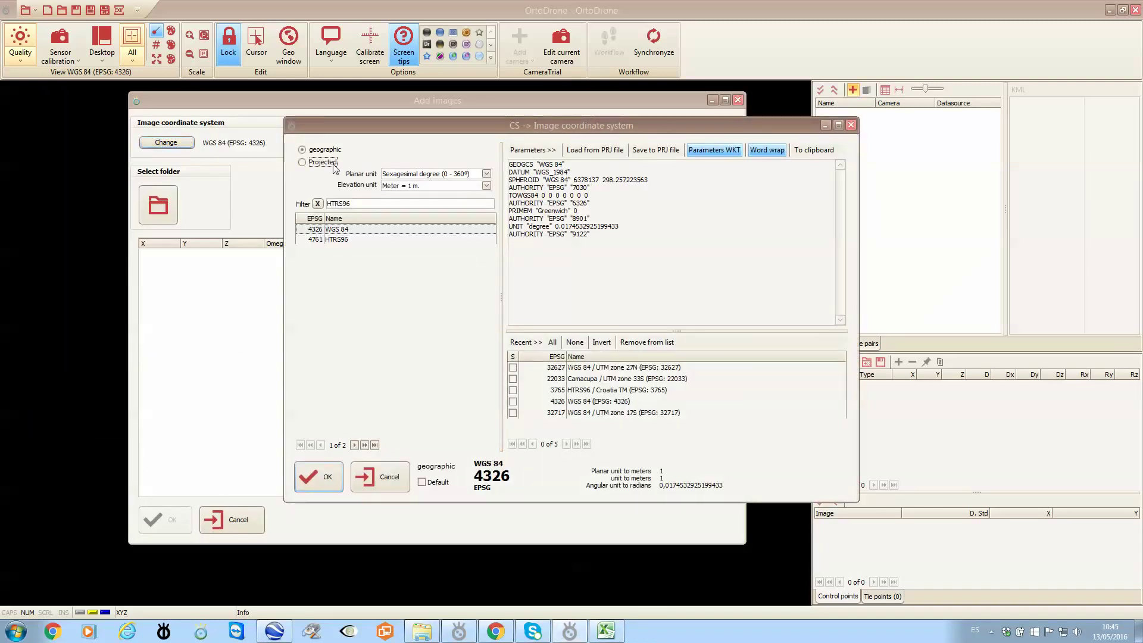
pyautogui.write('22033')
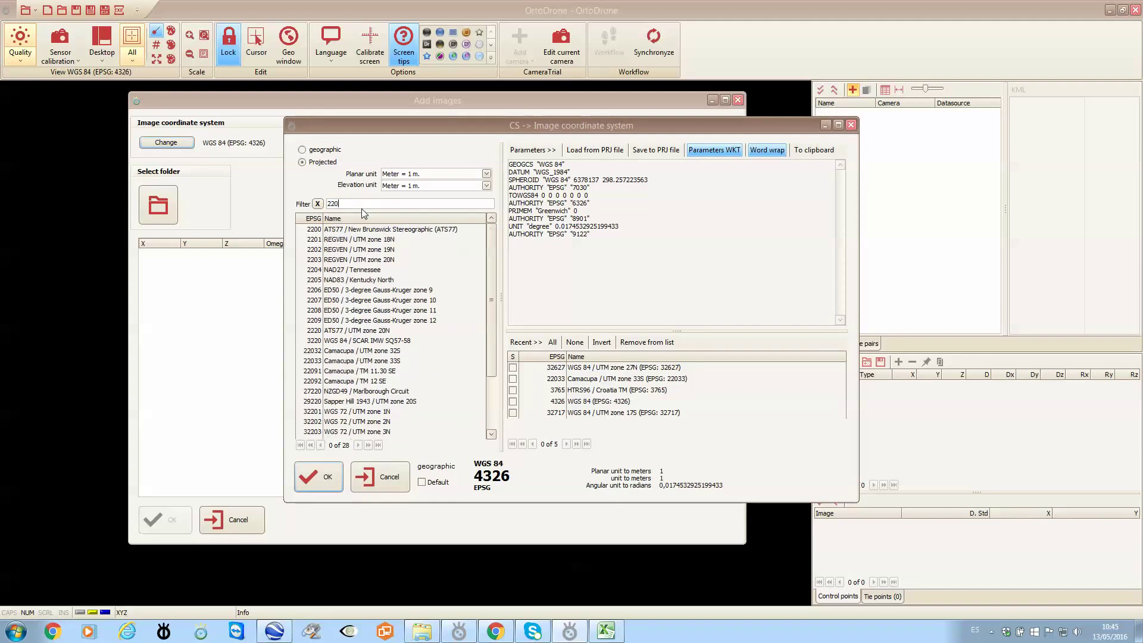
pyautogui.click(333, 236)
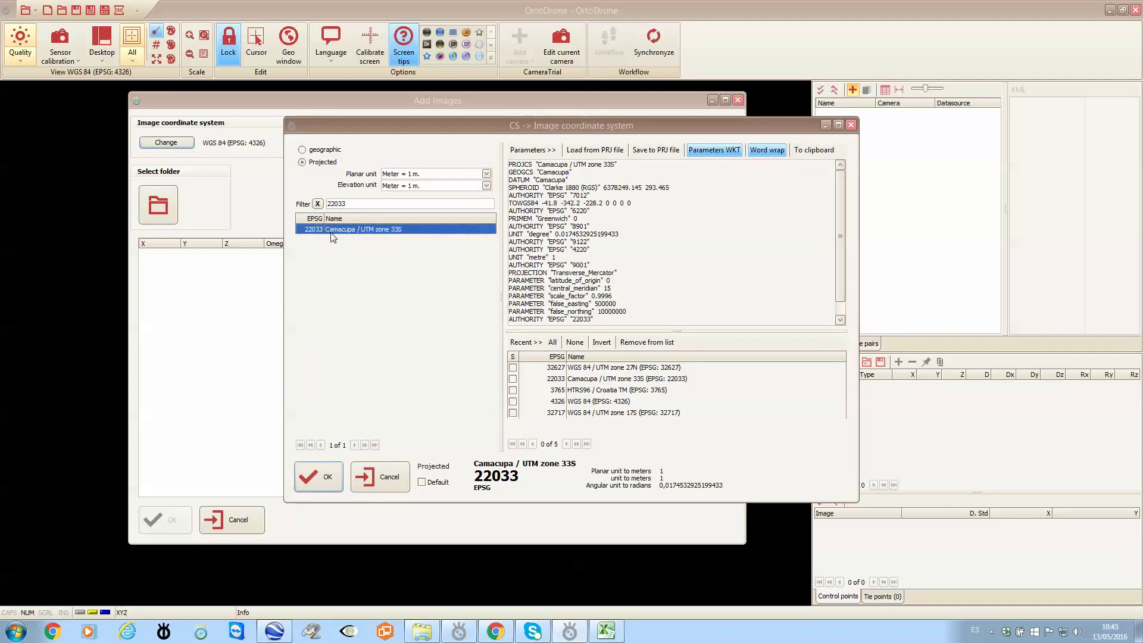
pyautogui.click(318, 479)
# Load the nine images from the TrialData\images folder into the project.
pyautogui.click(169, 205)
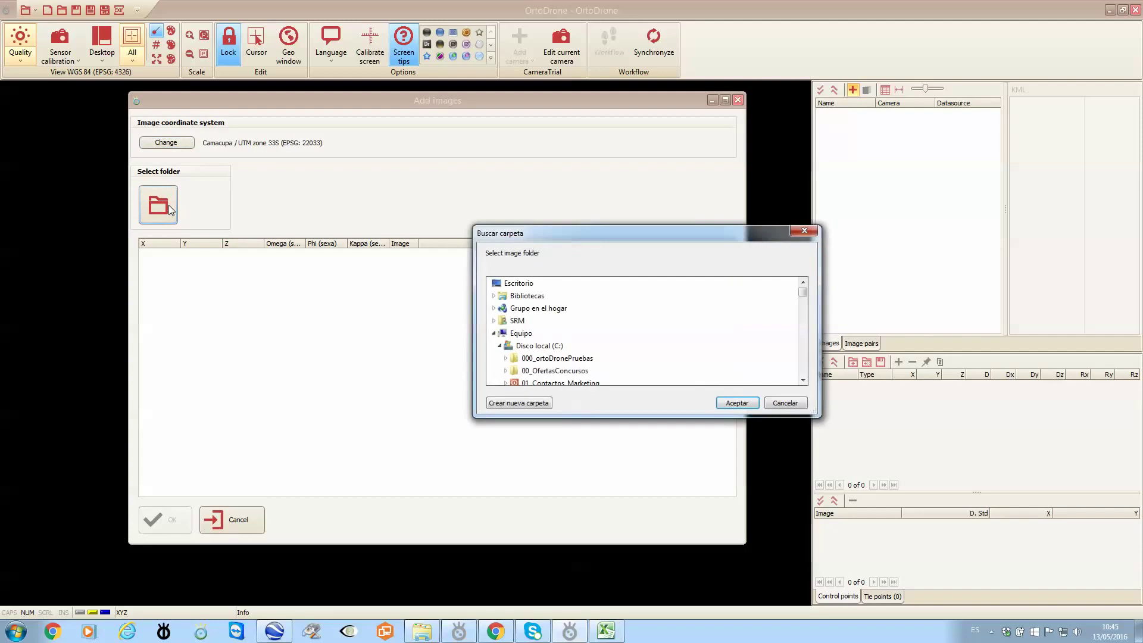
pyautogui.moveTo(805, 291); pyautogui.dragTo(804, 330)
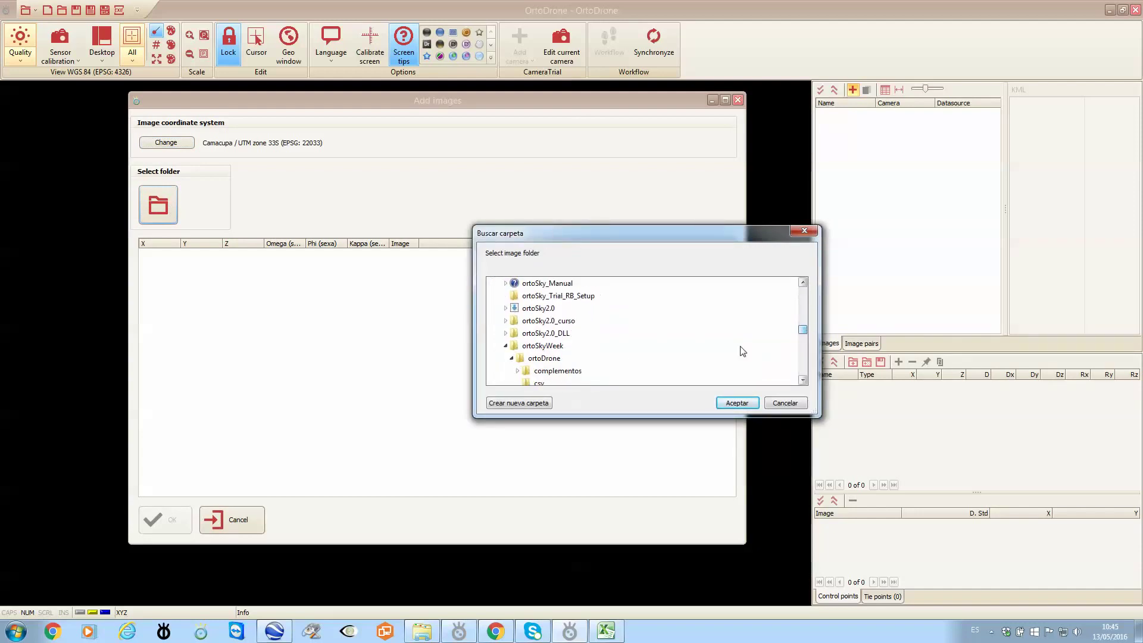
pyautogui.click(803, 379)
pyautogui.click(802, 380)
pyautogui.click(803, 380)
pyautogui.click(803, 380)
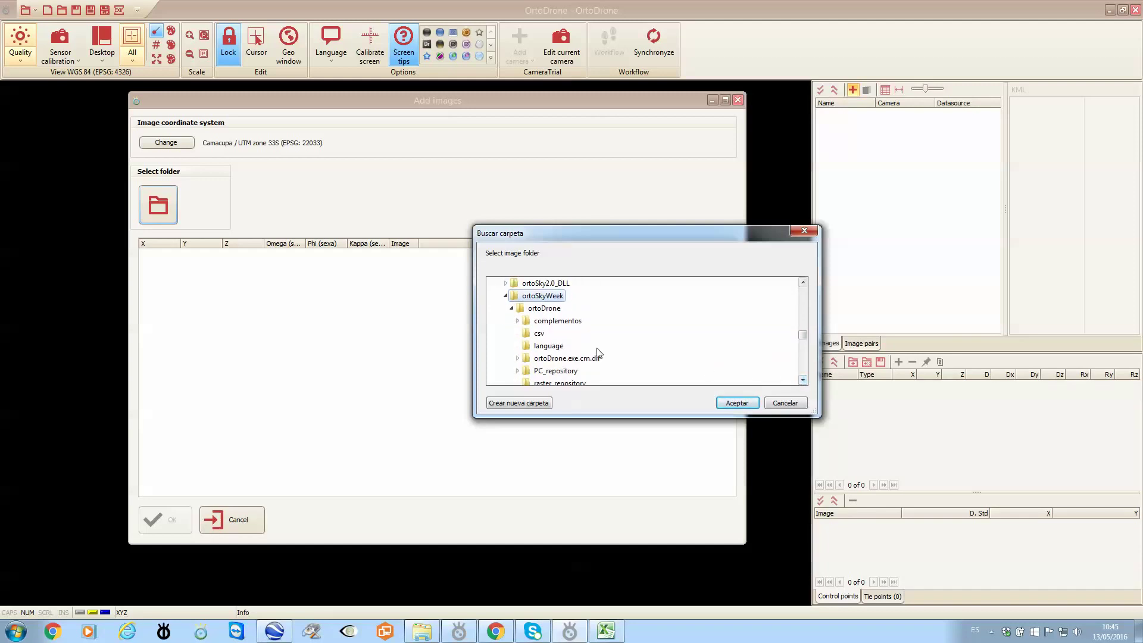
pyautogui.click(511, 308)
pyautogui.click(511, 335)
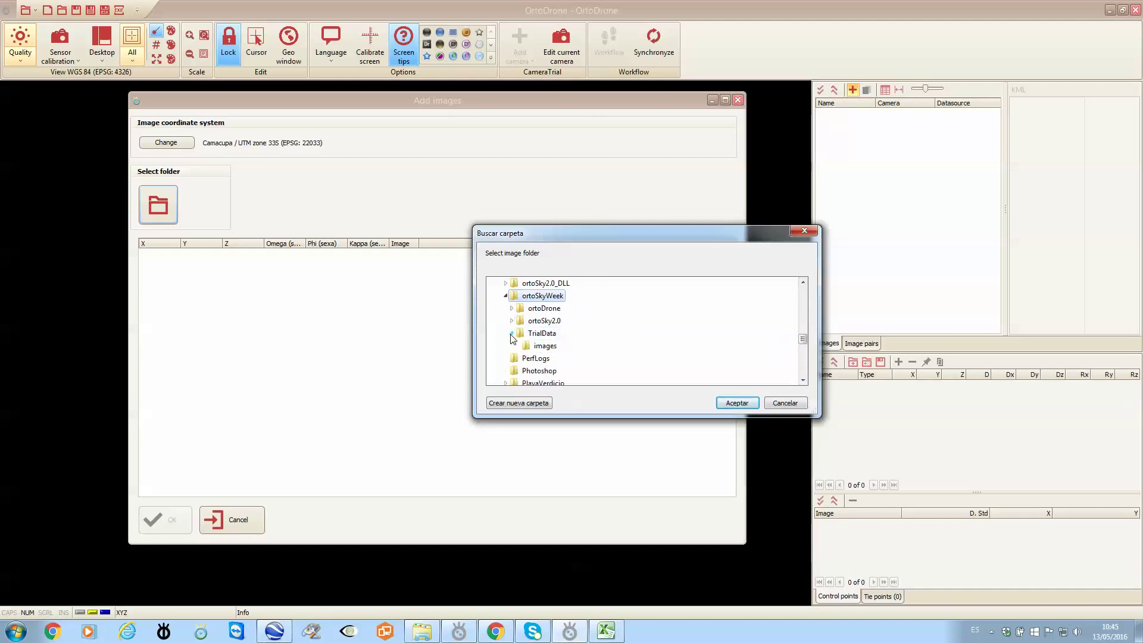
pyautogui.click(541, 346)
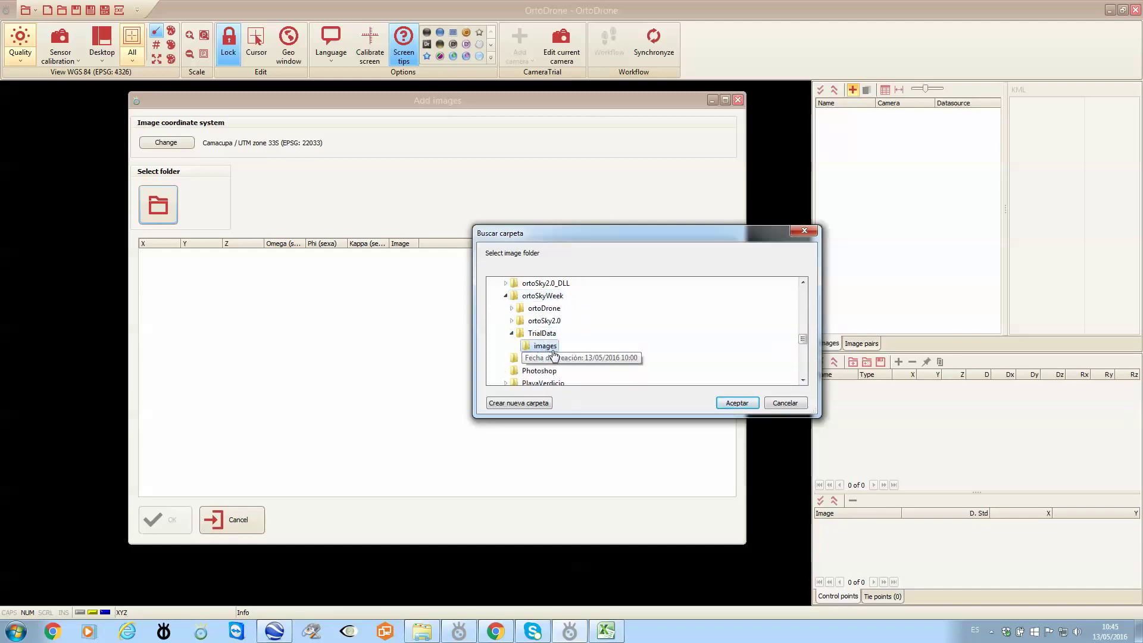
pyautogui.click(738, 404)
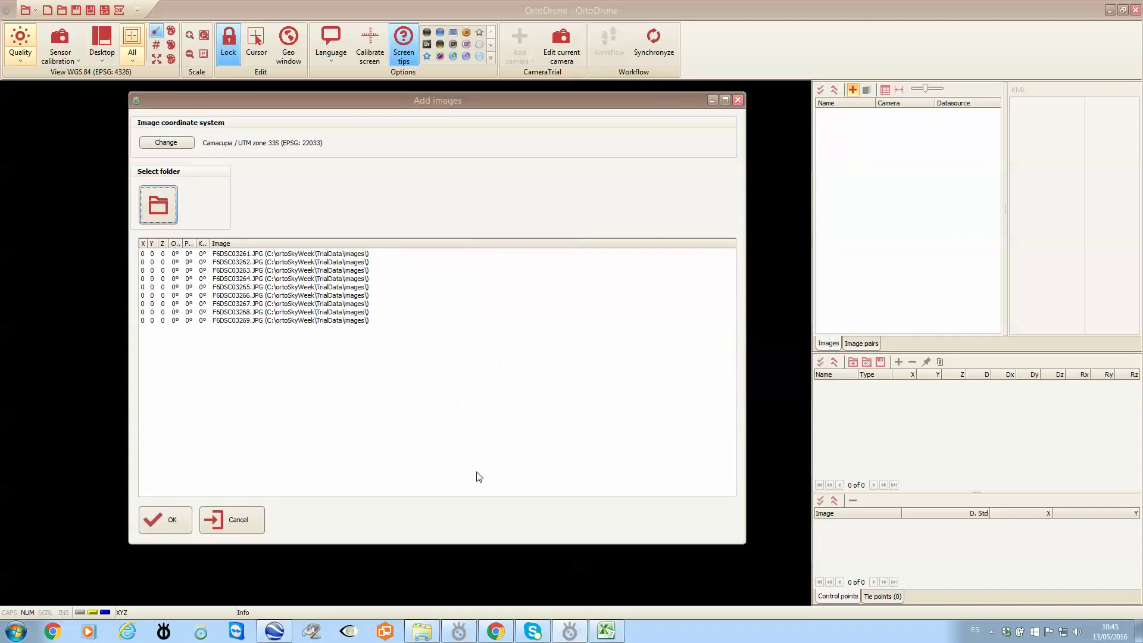
pyautogui.click(173, 520)
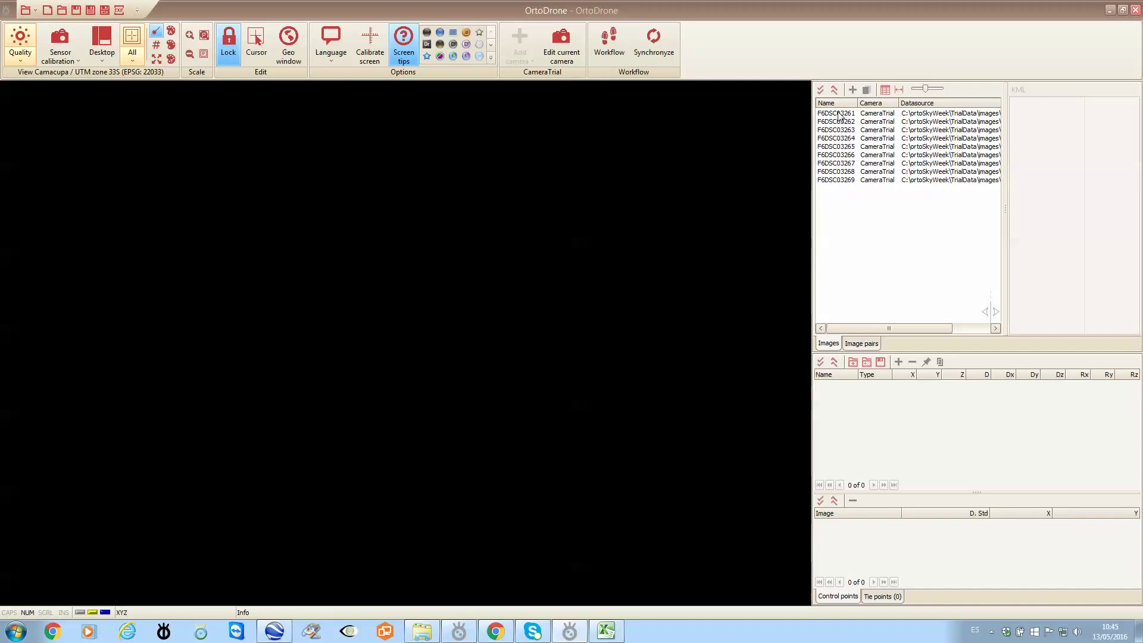
# Inspect image F6DSC03261's camera metadata, then launch the processing Workflow.
pyautogui.click(839, 115)
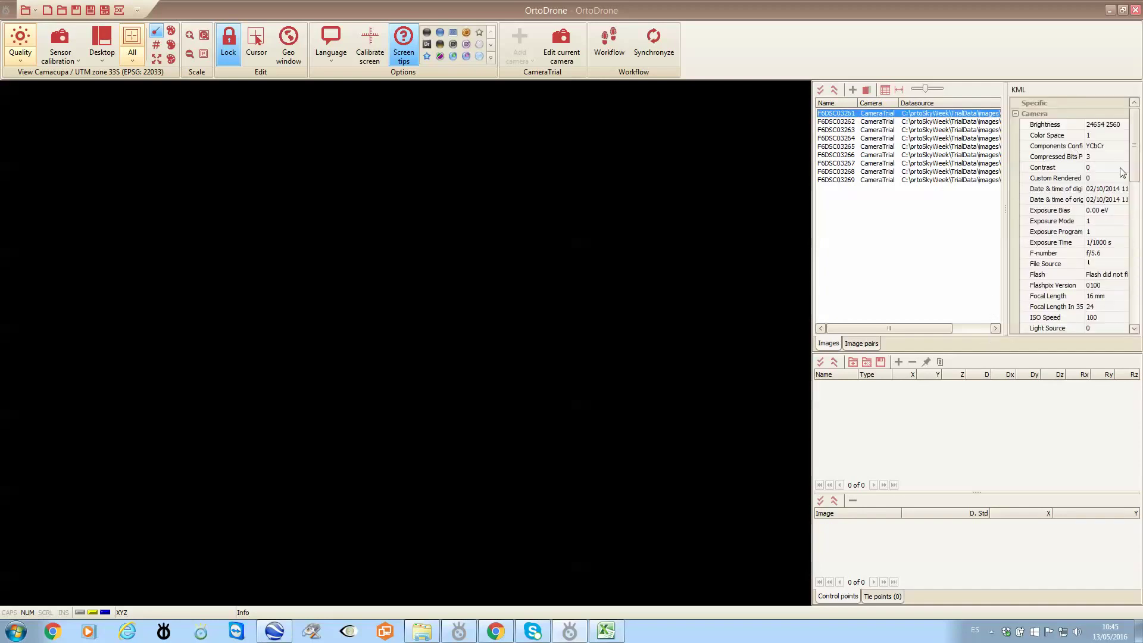
pyautogui.moveTo(1134, 148); pyautogui.dragTo(1137, 137)
pyautogui.click(859, 111)
pyautogui.click(605, 52)
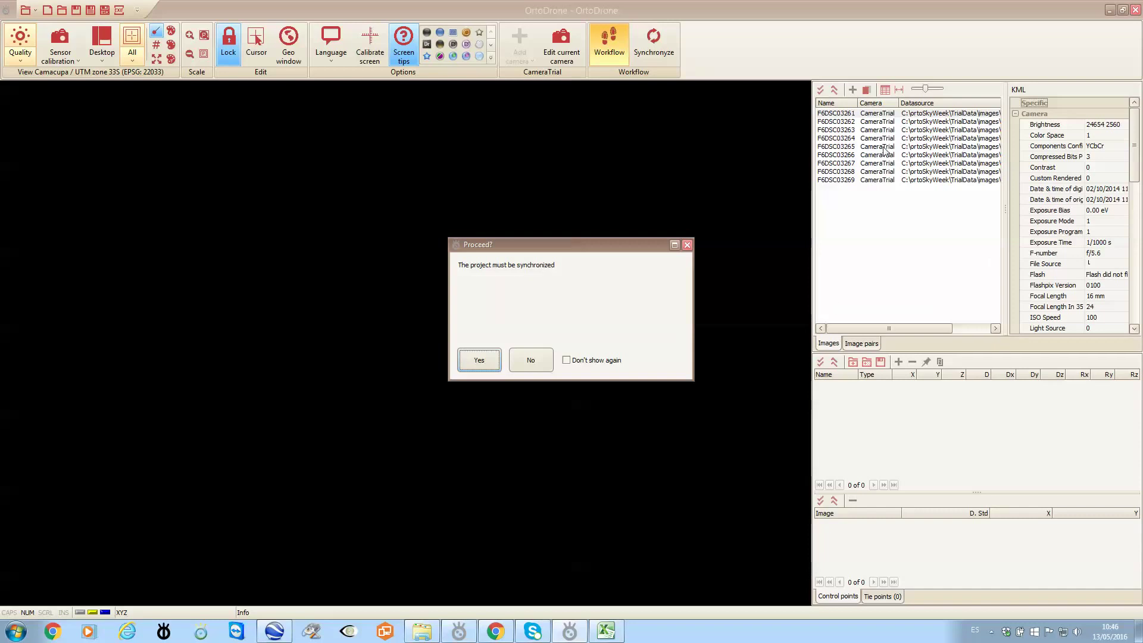
# Synchronize the project, run Phase 1 tie point detection, and close the Workflow window.
pyautogui.click(481, 359)
pyautogui.moveTo(554, 53); pyautogui.dragTo(386, 50)
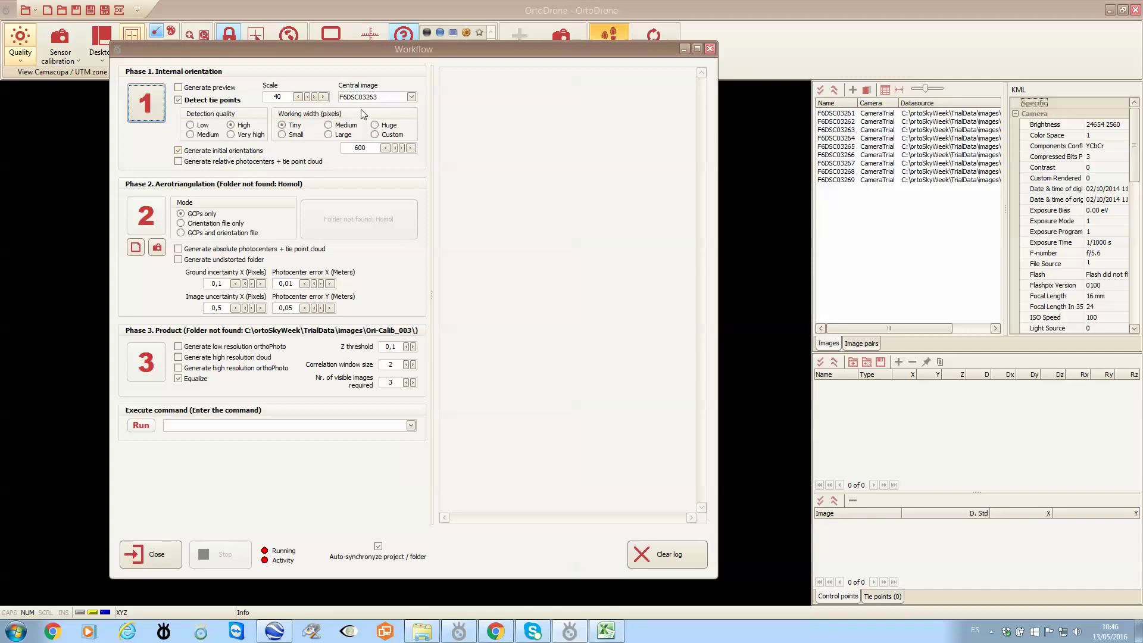
pyautogui.click(150, 106)
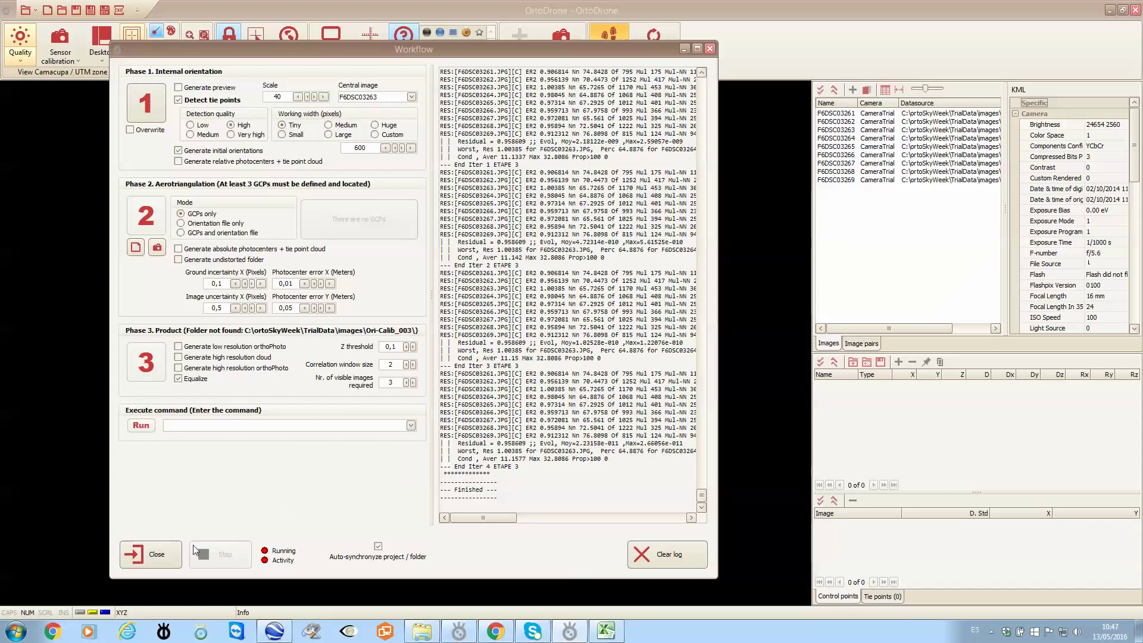
pyautogui.click(151, 551)
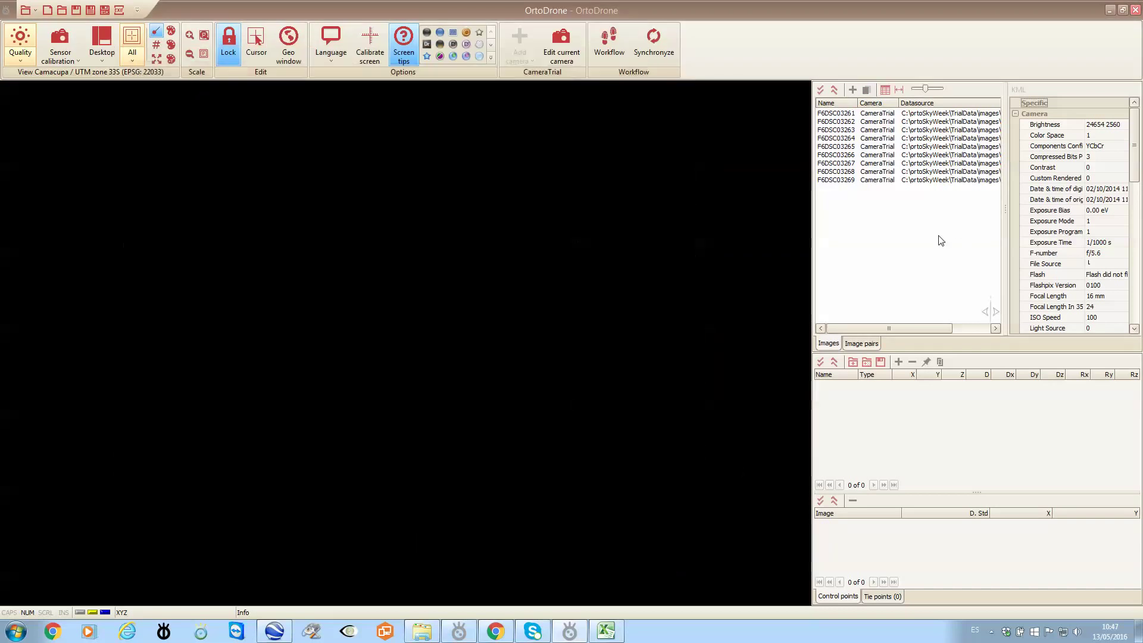
# Check the first image pair's tie points, view F6DSC03261 alone, and reopen the Workflow.
pyautogui.click(868, 343)
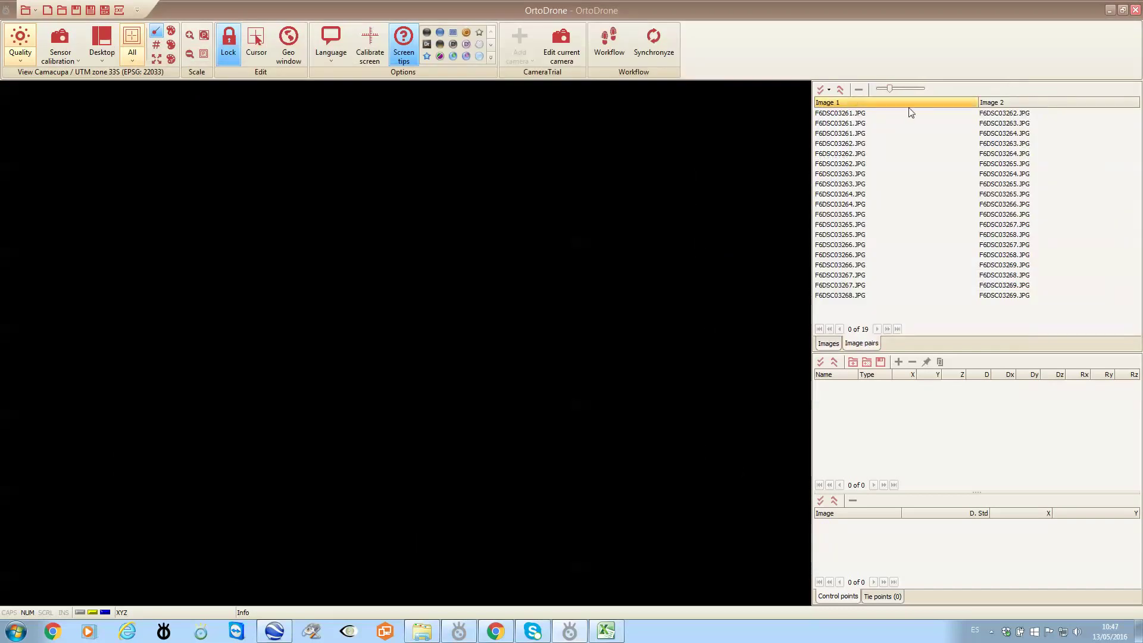
pyautogui.click(854, 114)
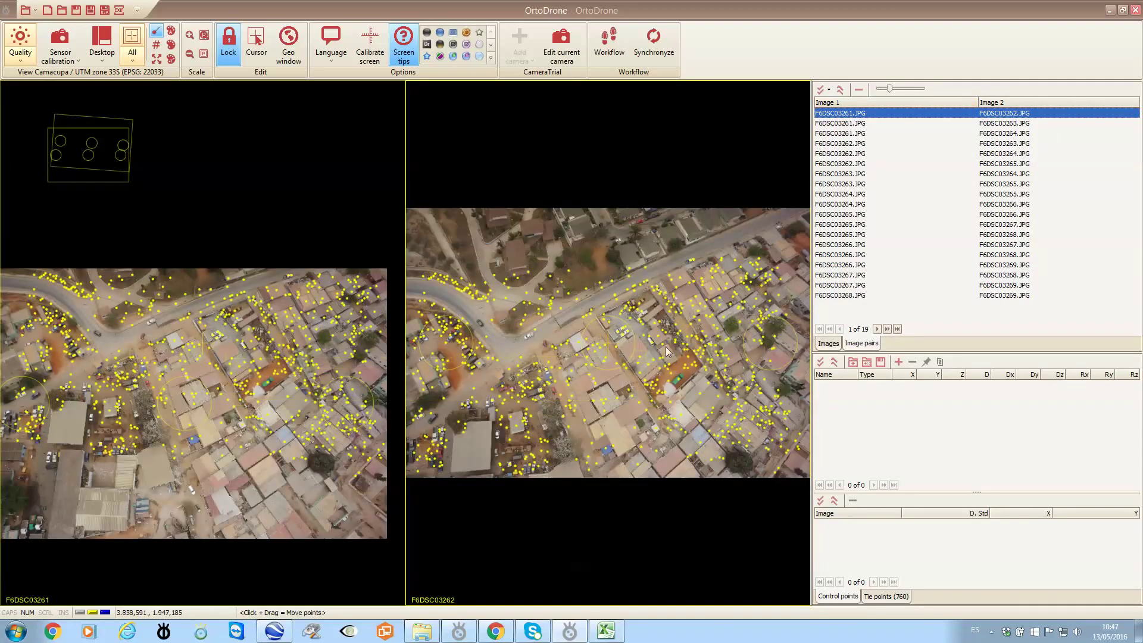
pyautogui.click(828, 343)
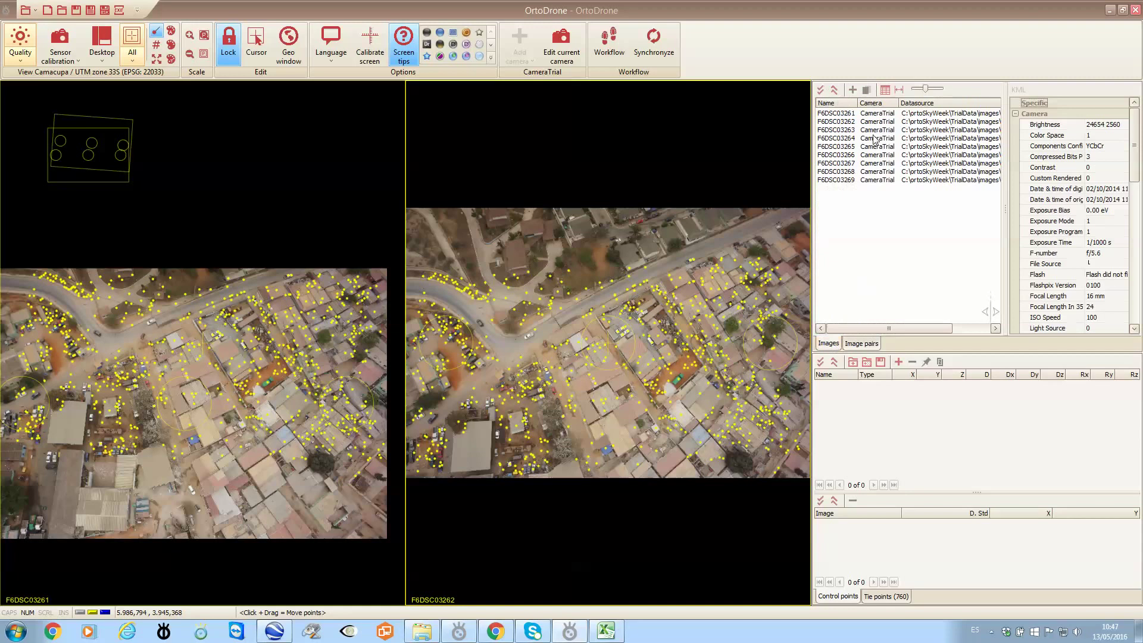
pyautogui.click(838, 117)
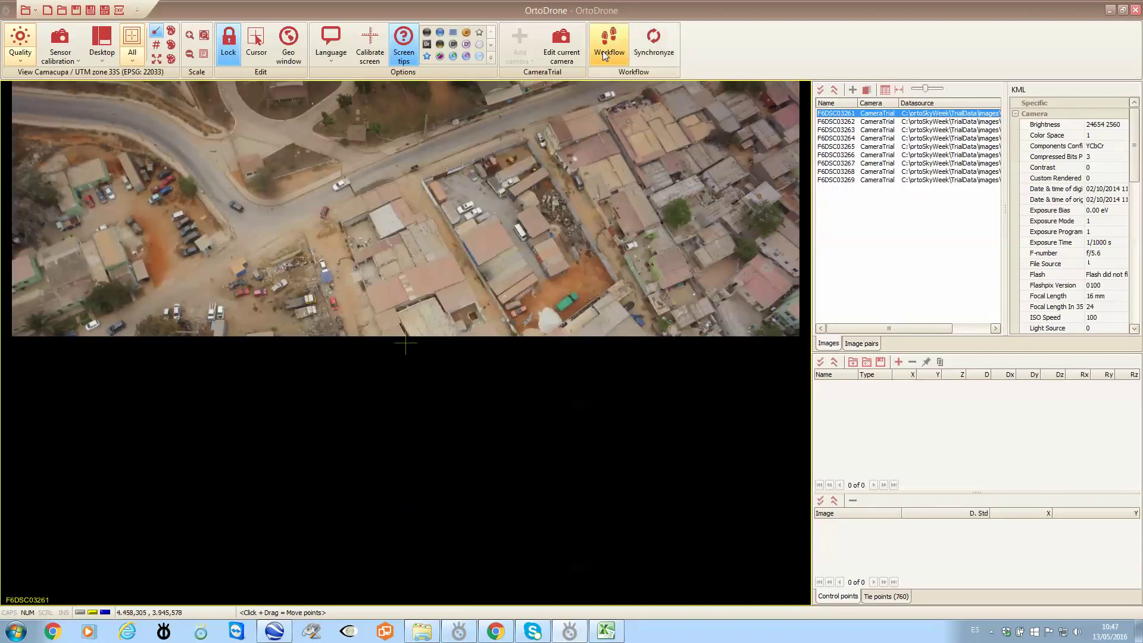
pyautogui.click(602, 52)
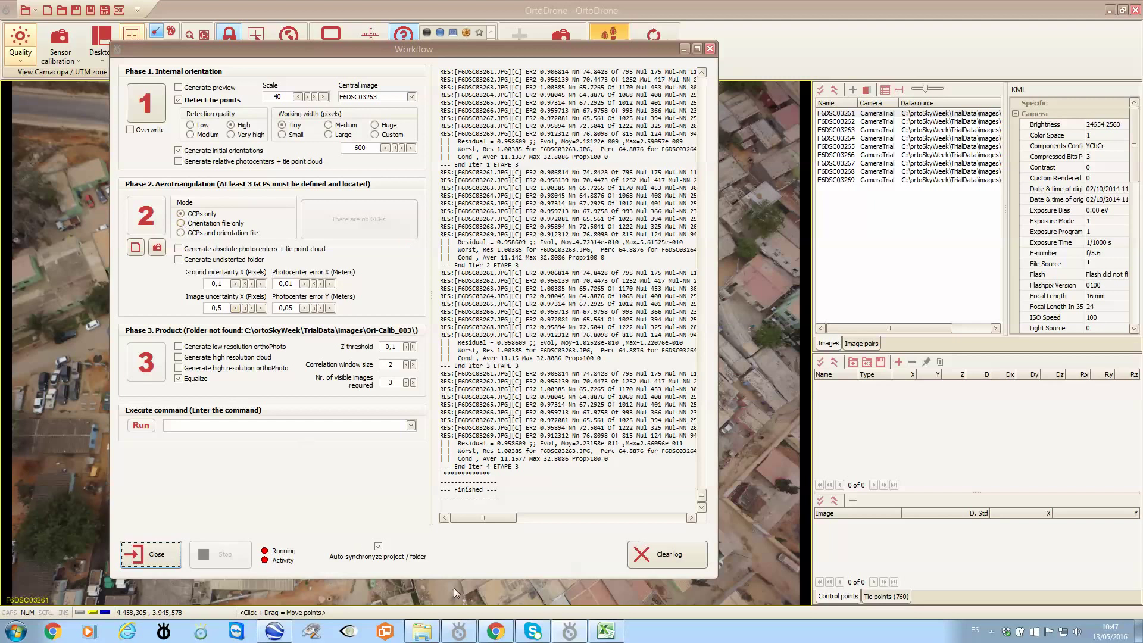
# Inspect Photocenters.txt, then set Phase 2 to 'Orientation file only' and open its file picker.
pyautogui.click(421, 631)
pyautogui.doubleClick(344, 214)
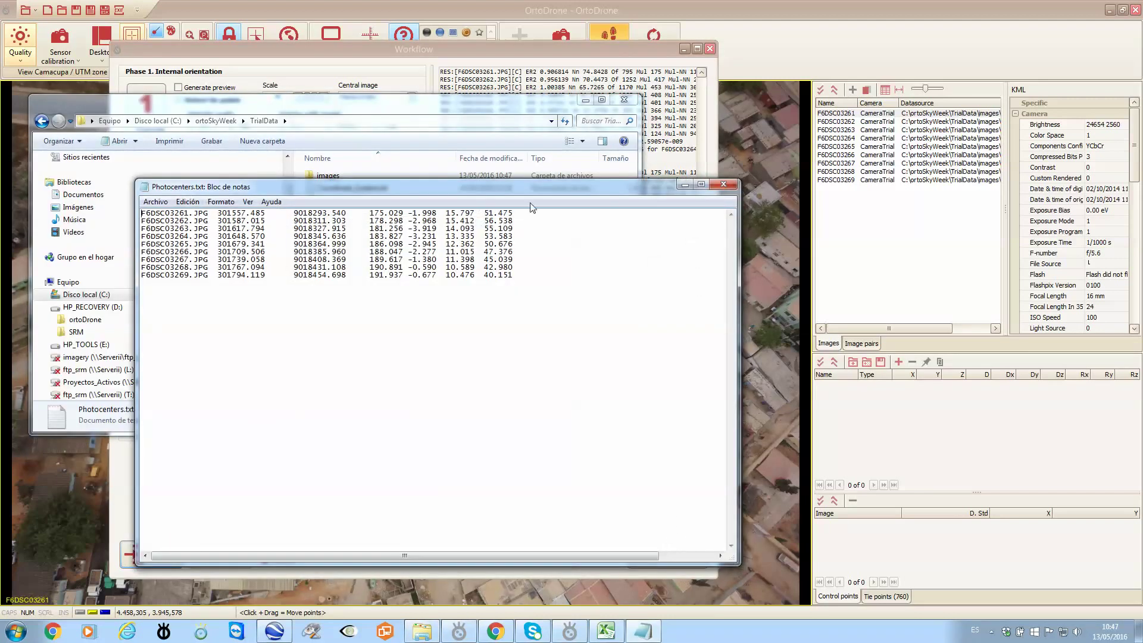
pyautogui.click(731, 189)
pyautogui.click(586, 100)
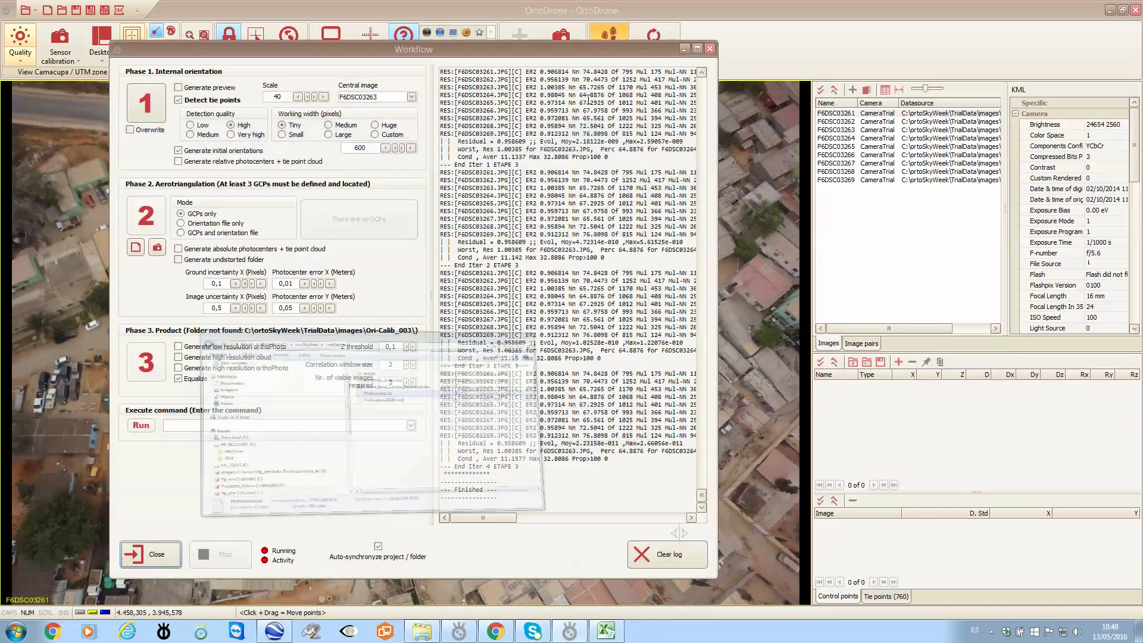
pyautogui.click(191, 225)
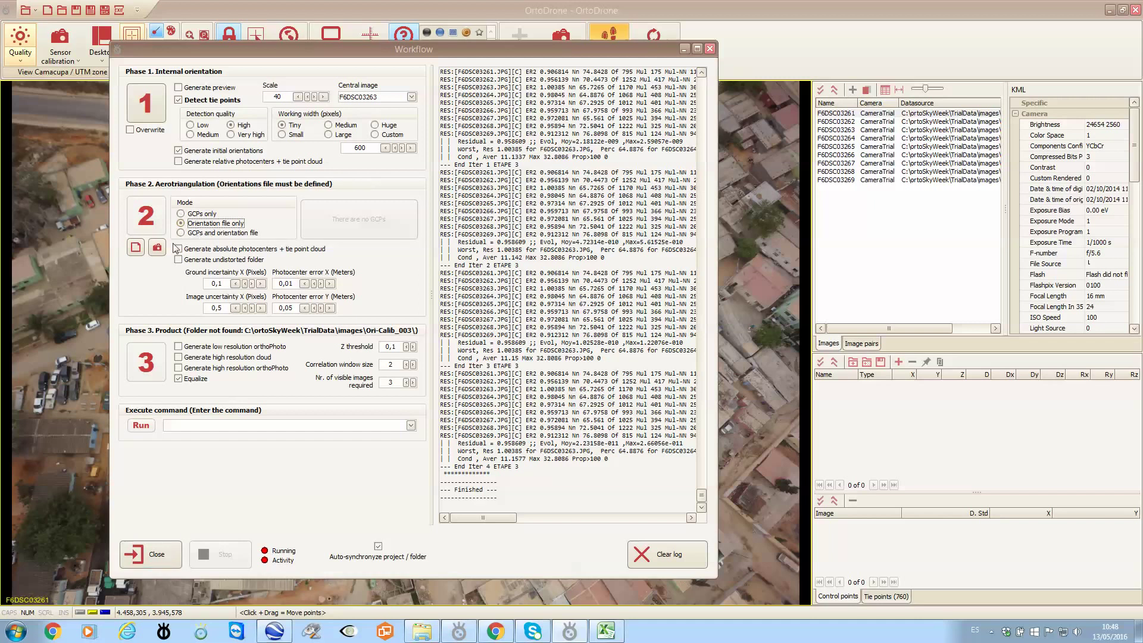
pyautogui.click(136, 247)
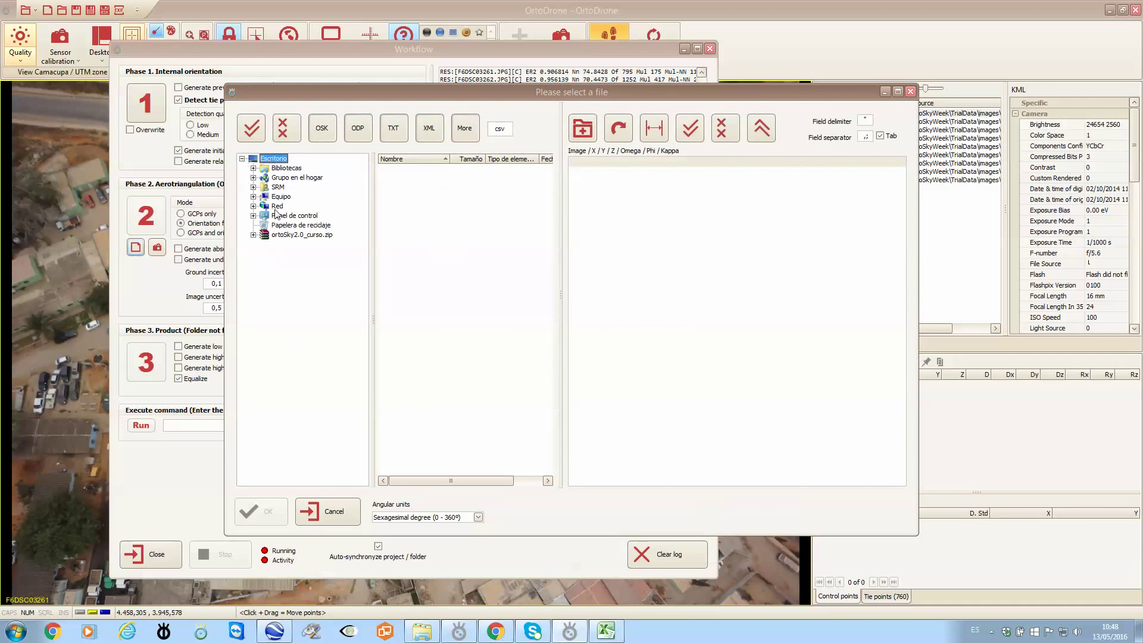
# Import C:\ortoSkyWeek\TrialData\Photocenters.txt in centesimal degrees, accepting Camacupa / UTM zone 33S.
pyautogui.click(253, 197)
pyautogui.click(264, 207)
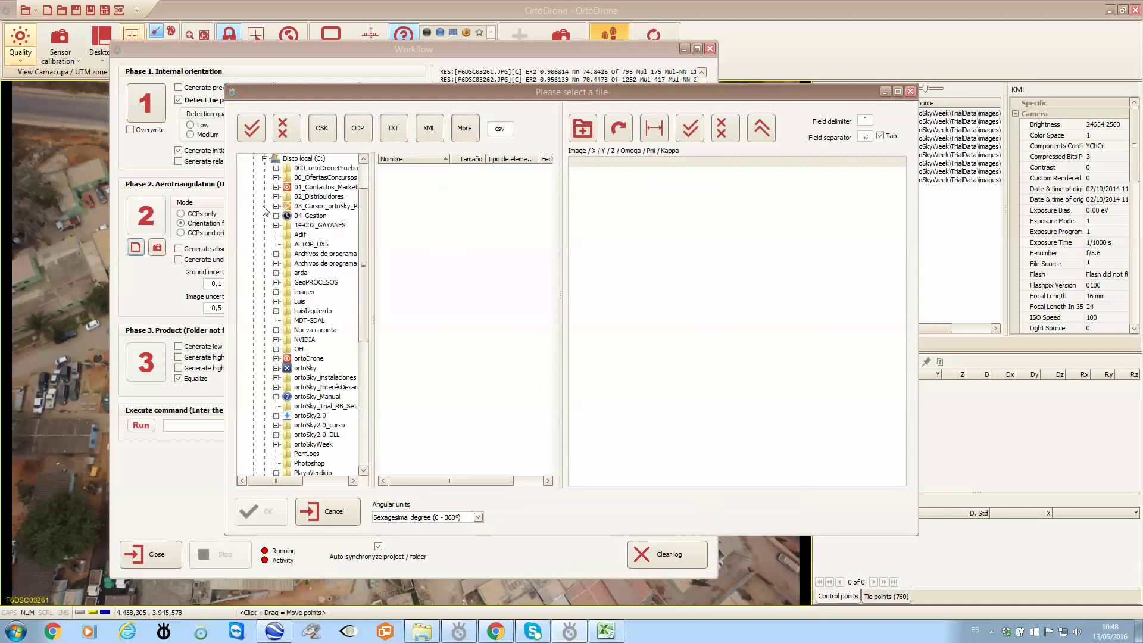
pyautogui.scroll(-3, 316, 333)
pyautogui.click(276, 368)
pyautogui.click(317, 396)
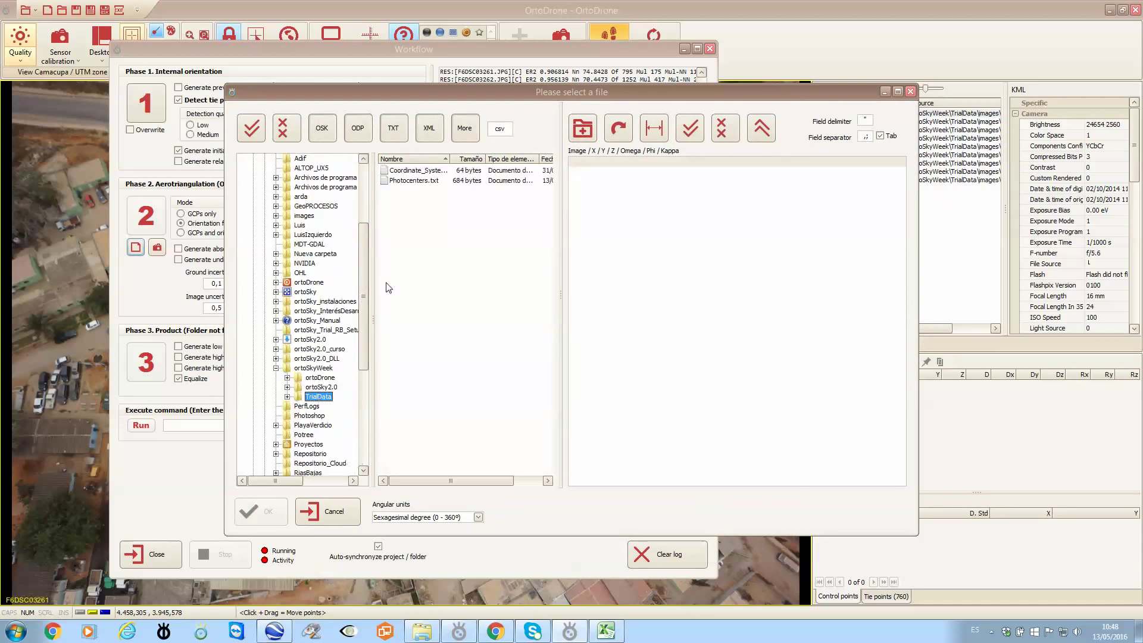
pyautogui.click(414, 181)
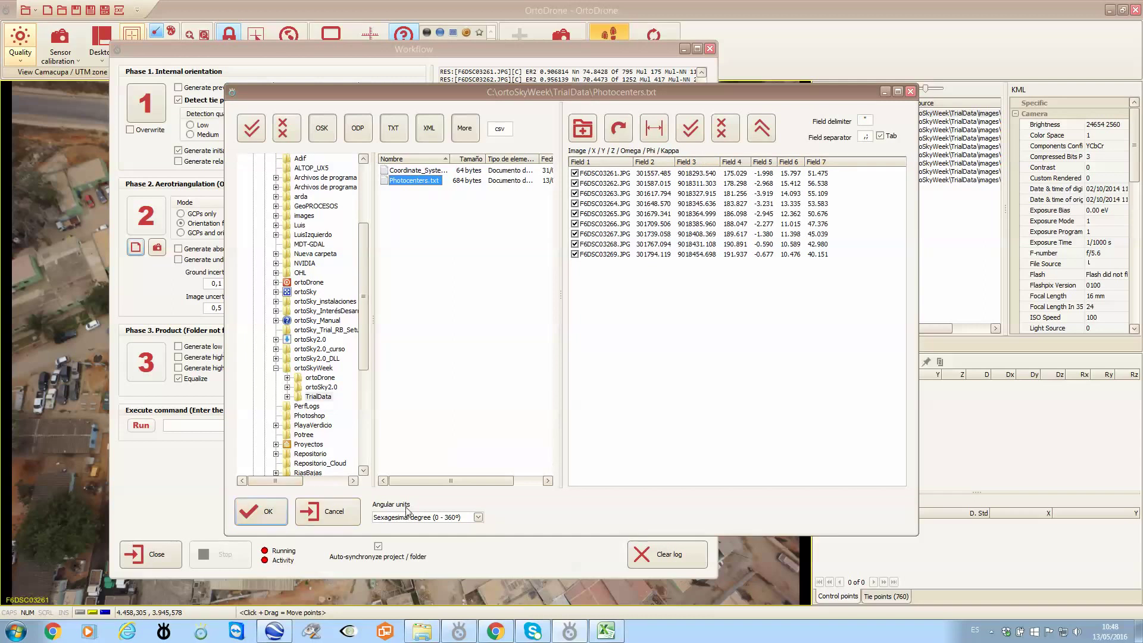
pyautogui.click(478, 517)
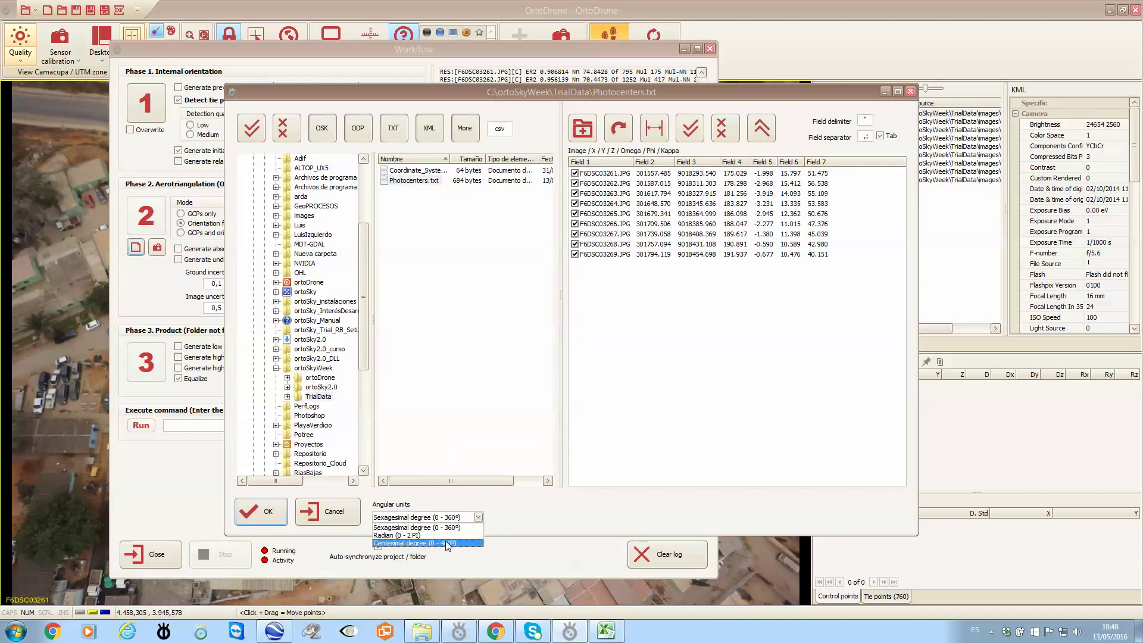
pyautogui.click(413, 543)
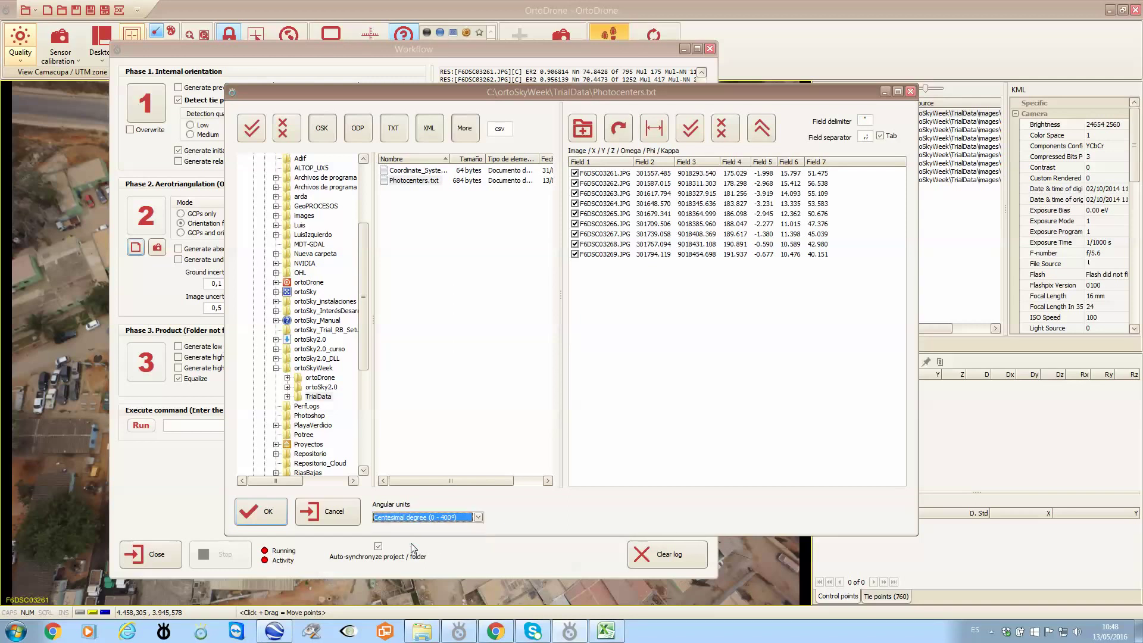
pyautogui.click(262, 511)
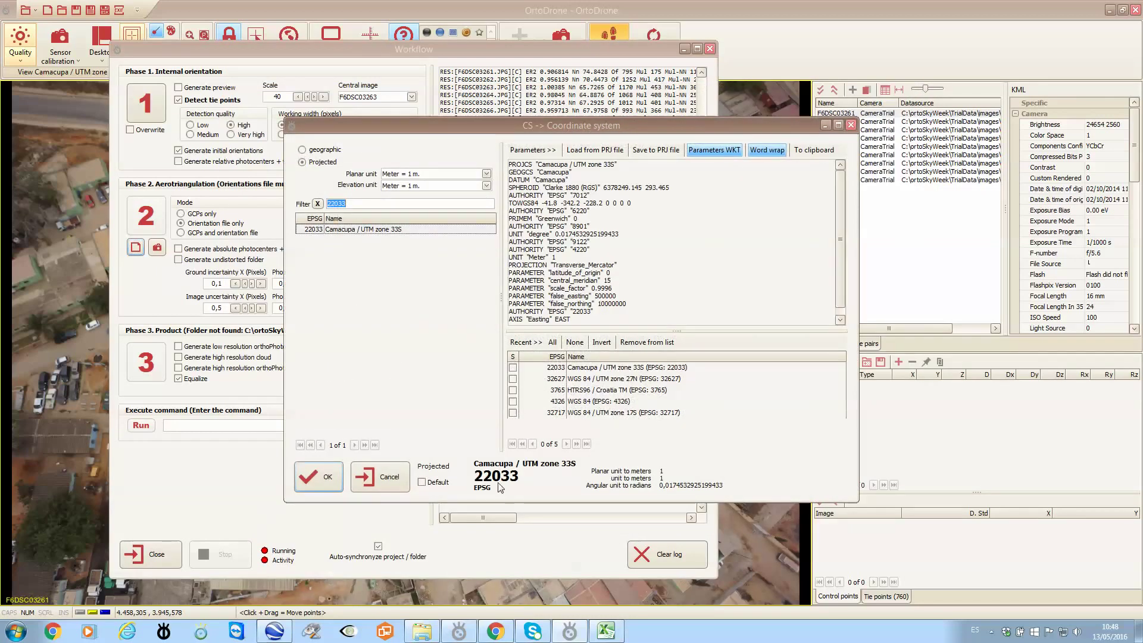
pyautogui.click(320, 479)
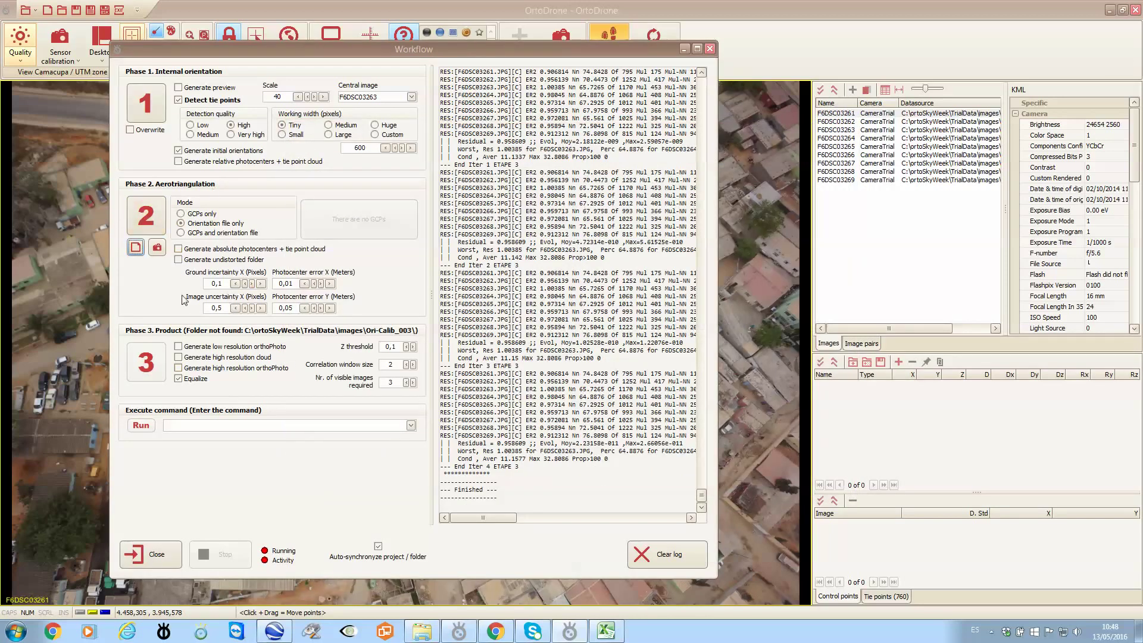
# Enable 'Generate undistorted folder' and run the Phase 2 aerotriangulation.
pyautogui.click(178, 259)
pyautogui.click(151, 221)
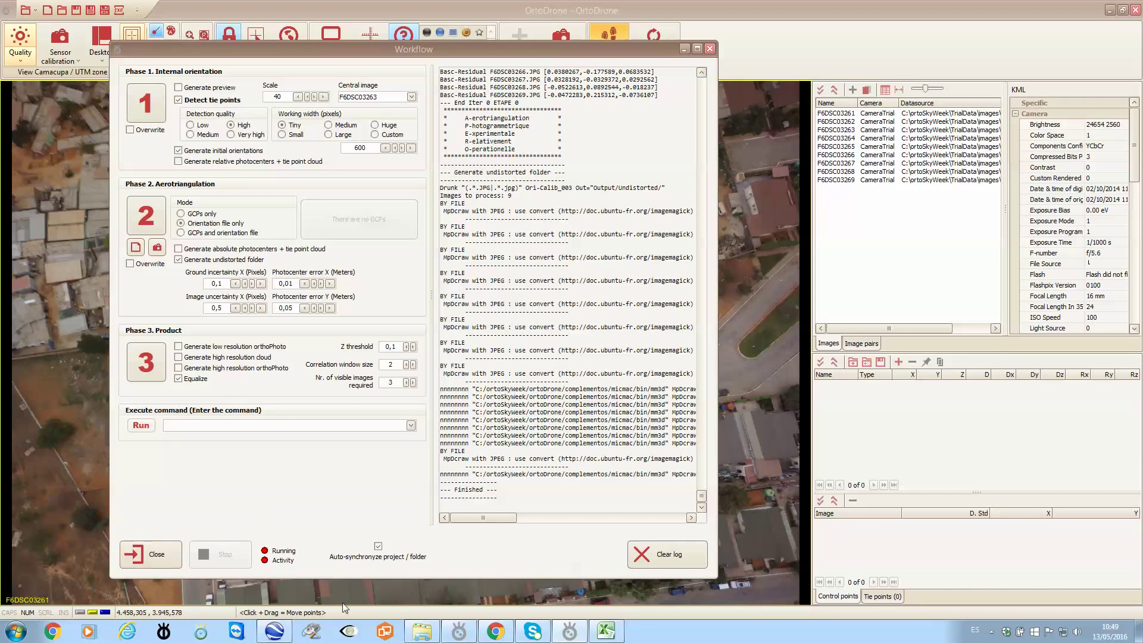
pyautogui.click(422, 631)
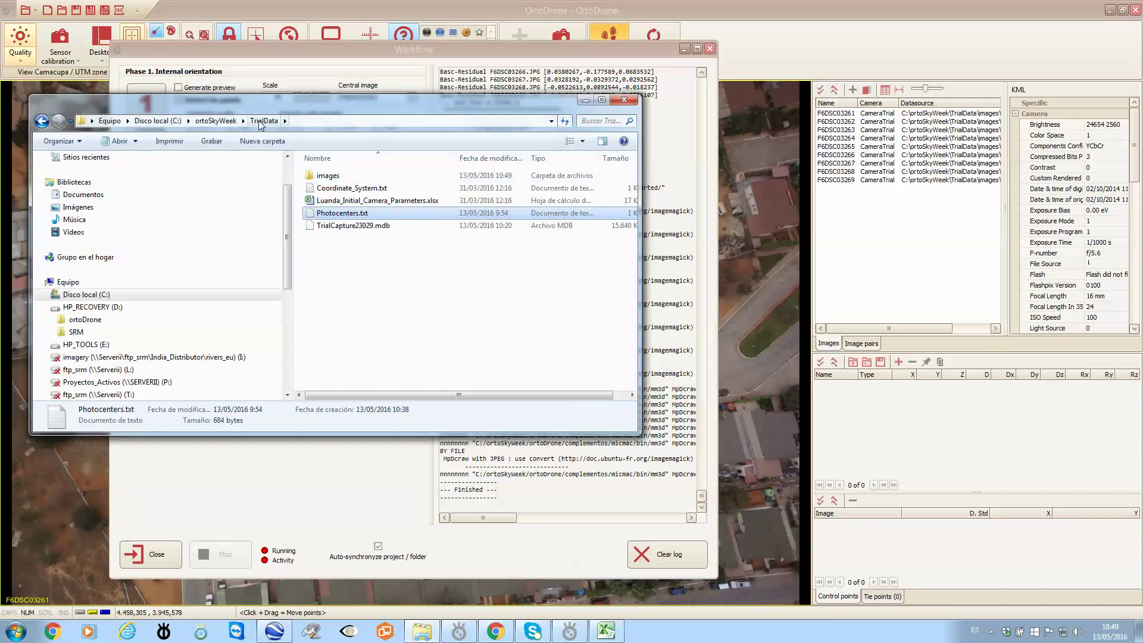
pyautogui.doubleClick(328, 176)
pyautogui.moveTo(633, 231); pyautogui.dragTo(632, 301)
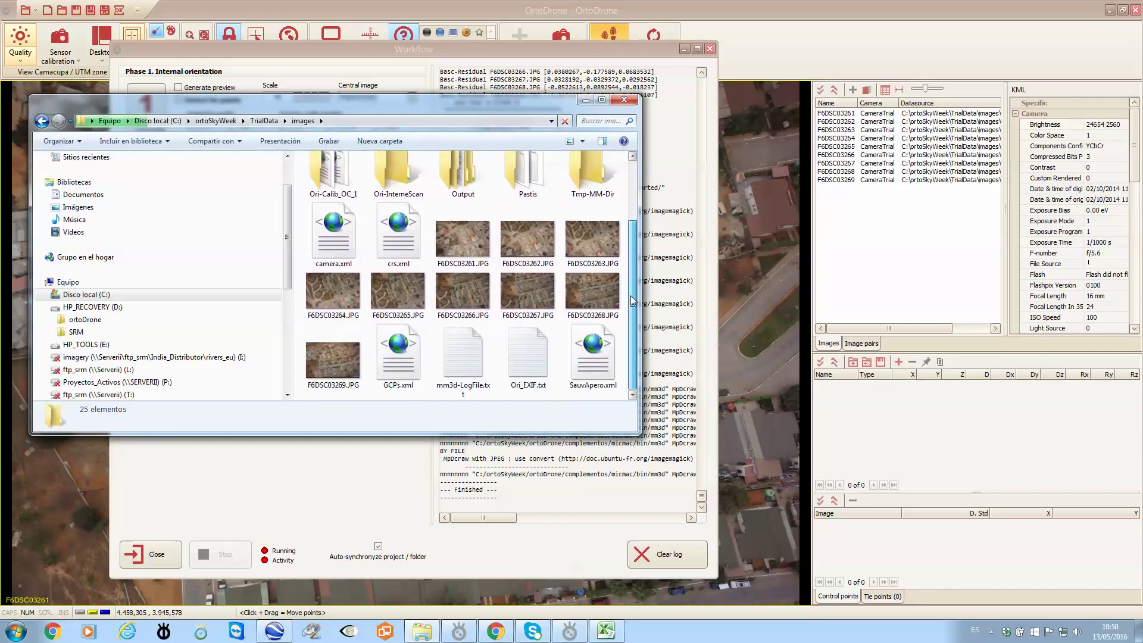
pyautogui.scroll(2, 465, 246)
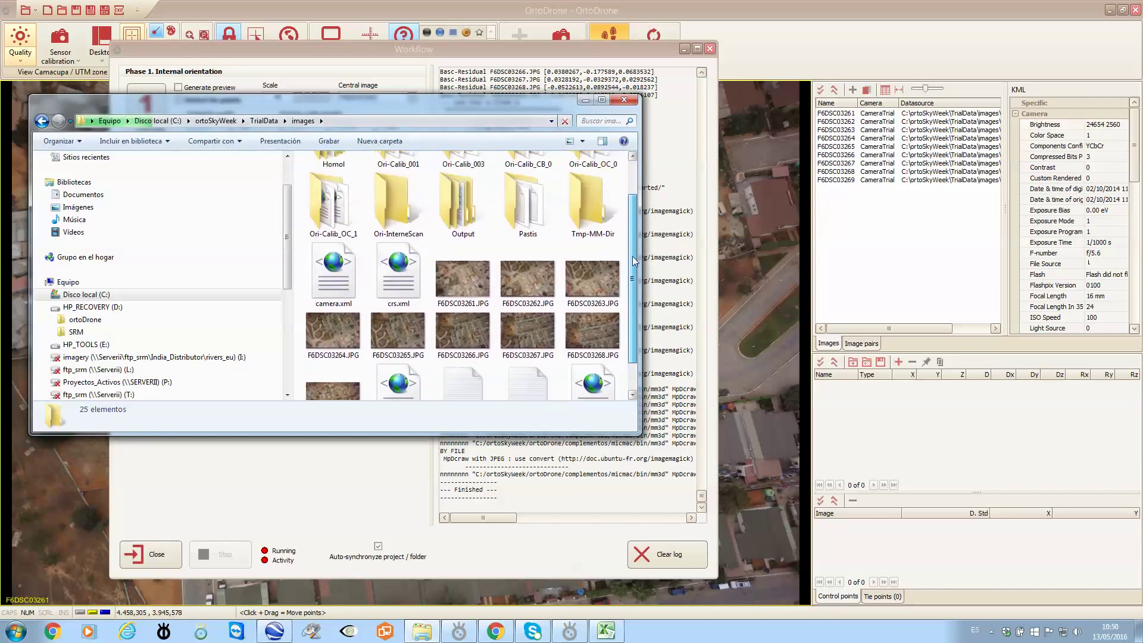
pyautogui.click(464, 233)
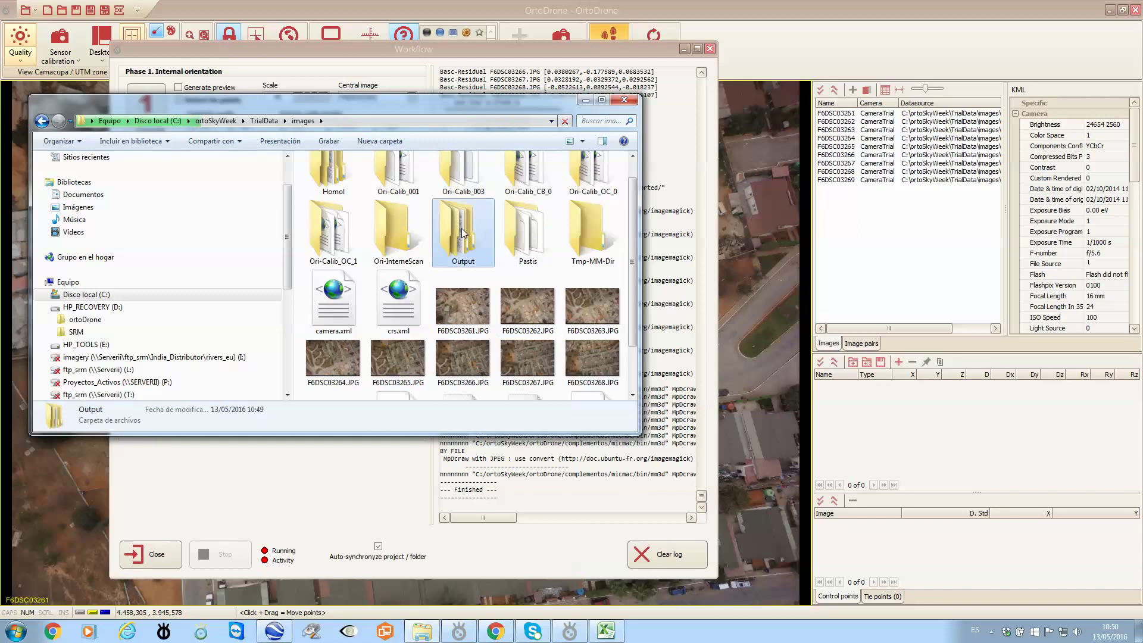
pyautogui.doubleClick(463, 233)
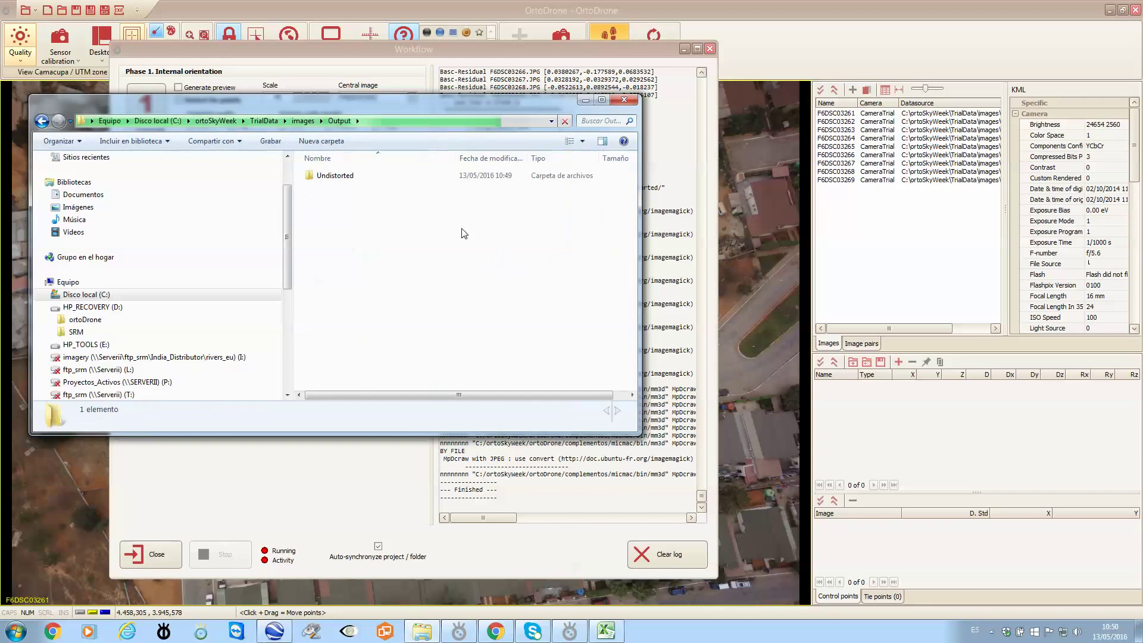
pyautogui.doubleClick(340, 176)
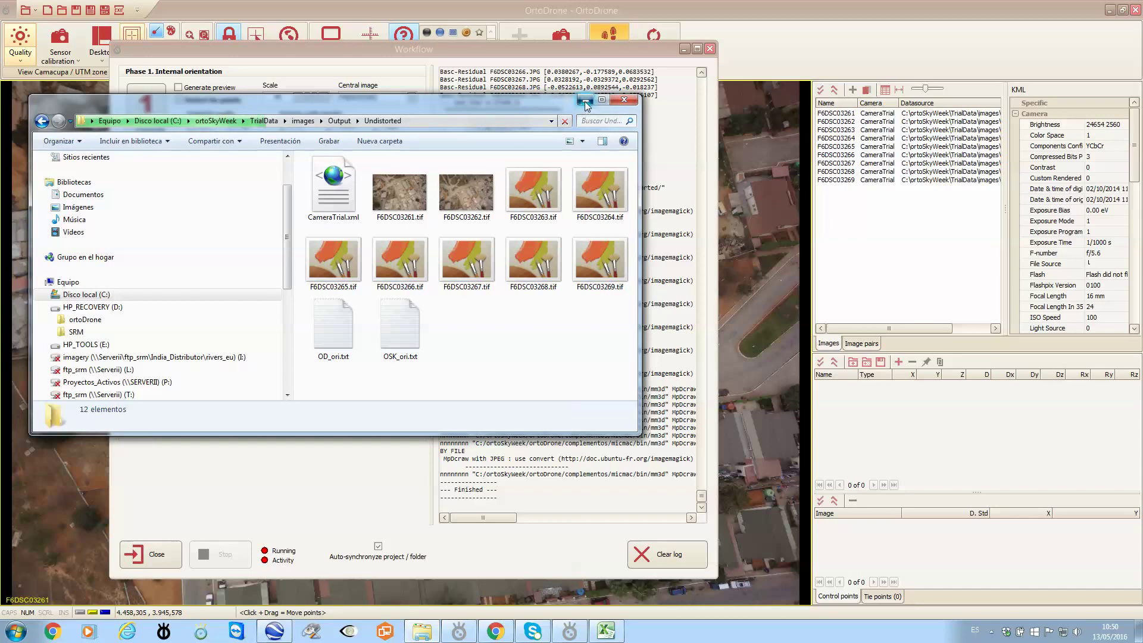
pyautogui.click(585, 101)
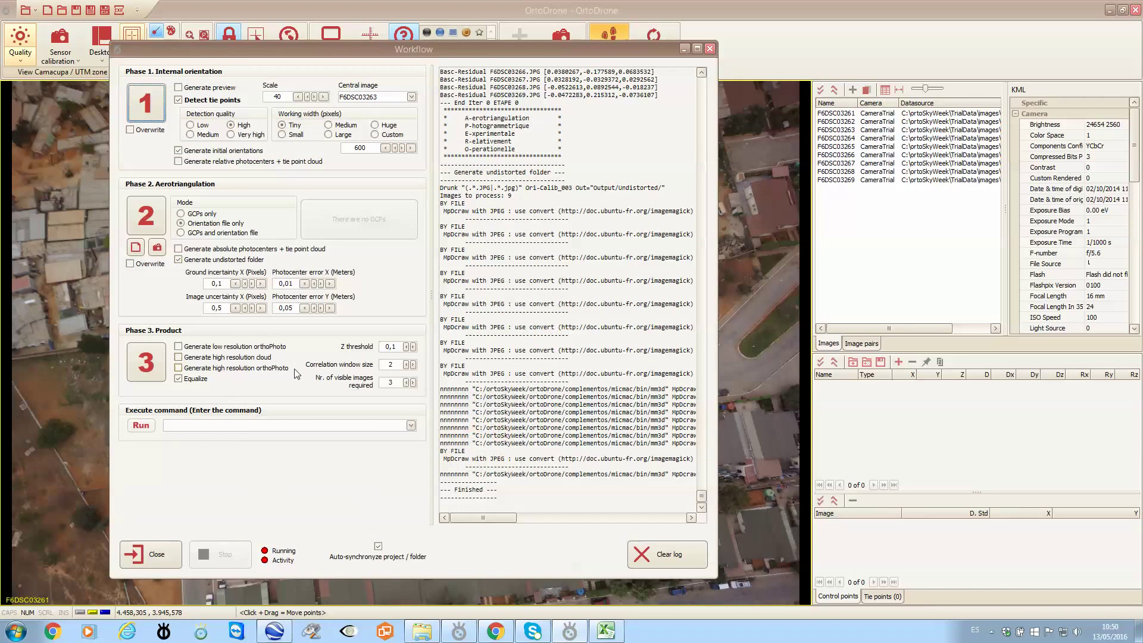
# In Phase 3, enable the low and high resolution orthophoto products and the high resolution point cloud.
pyautogui.click(180, 348)
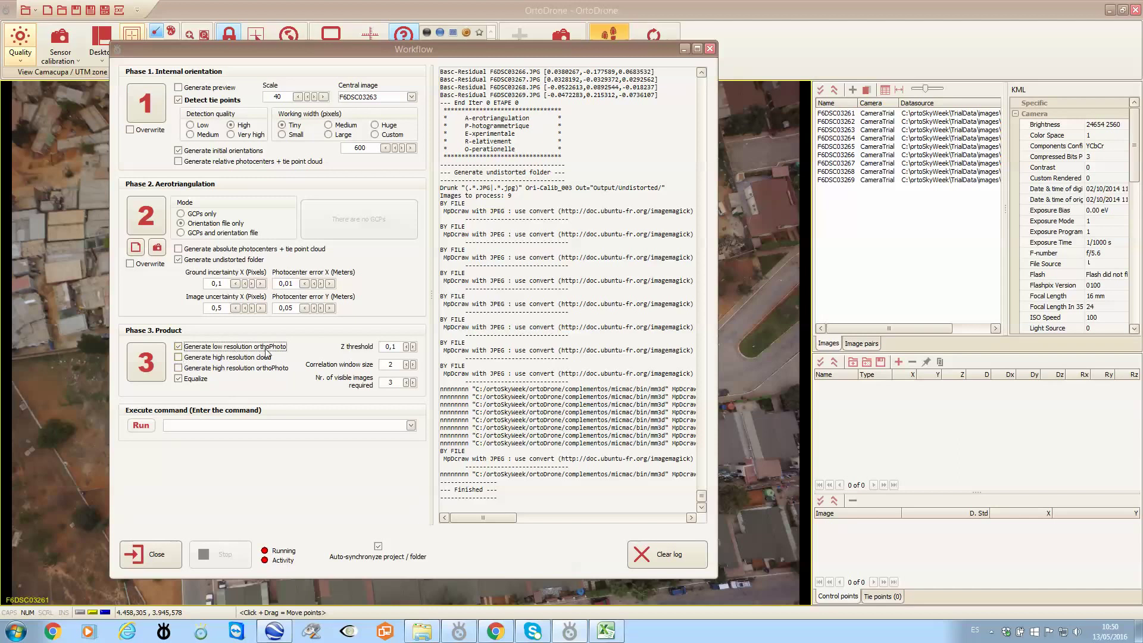
pyautogui.click(180, 368)
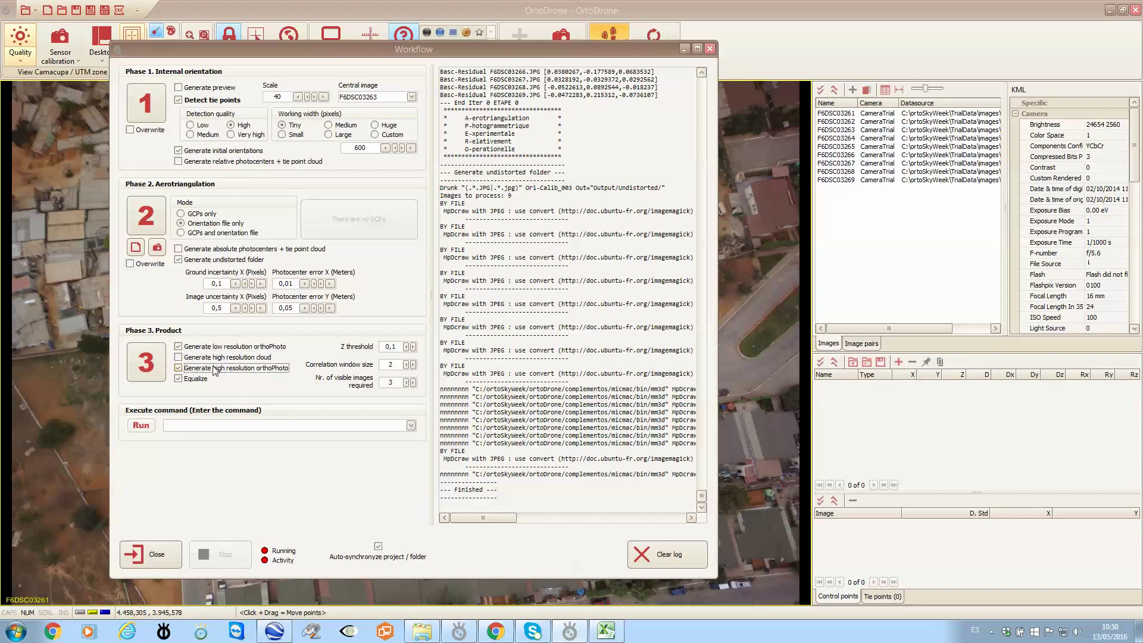
pyautogui.click(179, 357)
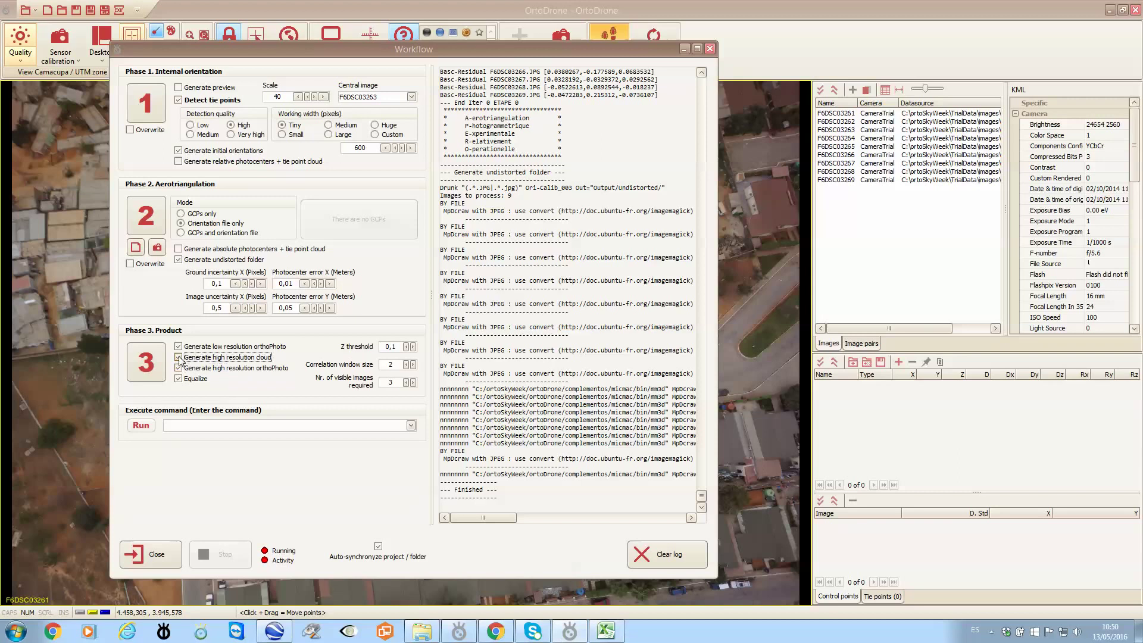